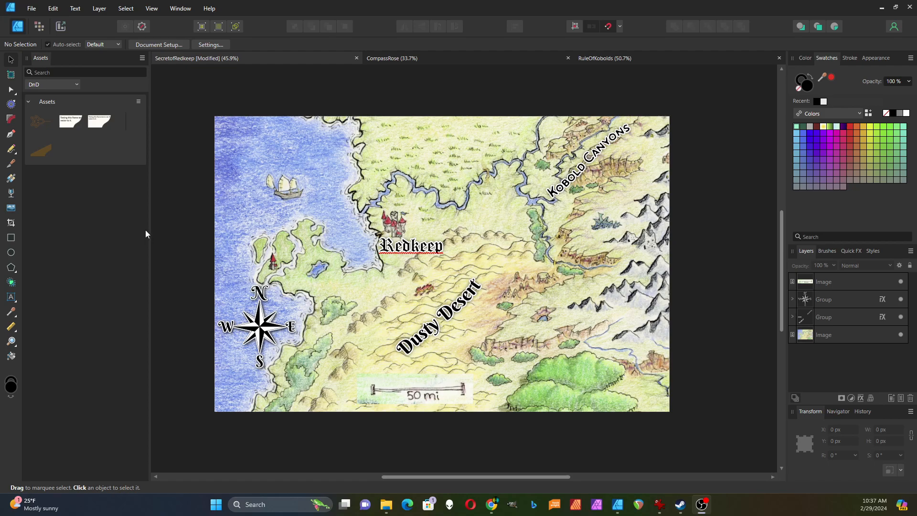
# Draw a black rectangle about 43 × 45 px above the start of the hand-drawn 50 mi scale line.
pyautogui.click(15, 238)
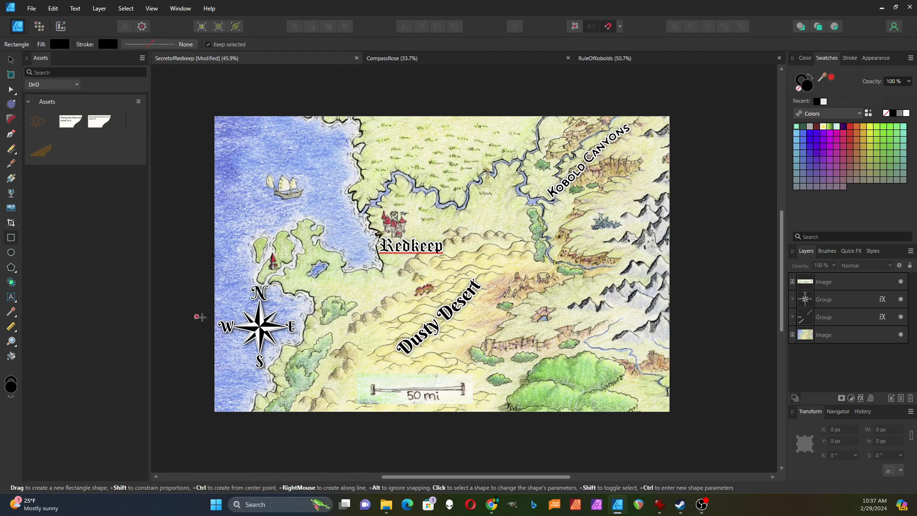
pyautogui.moveTo(370, 379); pyautogui.dragTo(379, 391)
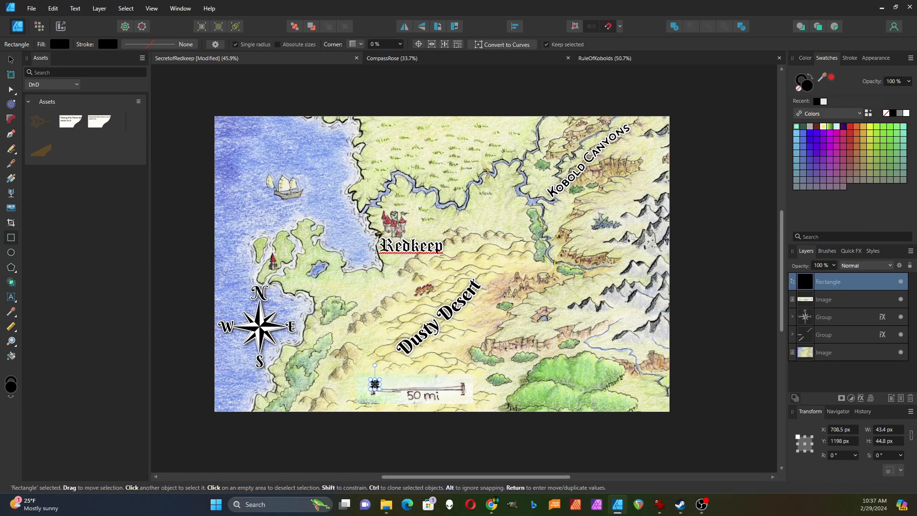
pyautogui.scroll(3, 375, 384)
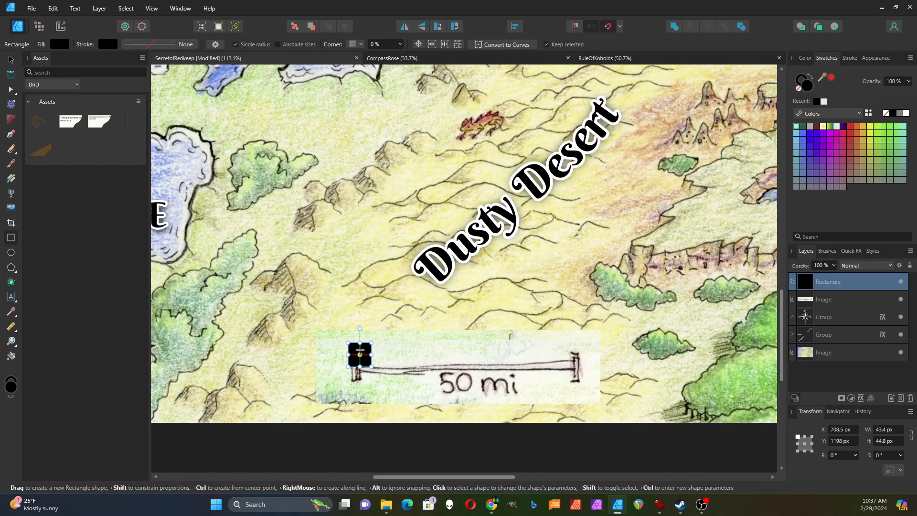
# Duplicate the black rectangle, place the copy flush against its right edge and fill the copy white.
pyautogui.hotkey('ctrl', 'c')
pyautogui.hotkey('ctrl', 'v')
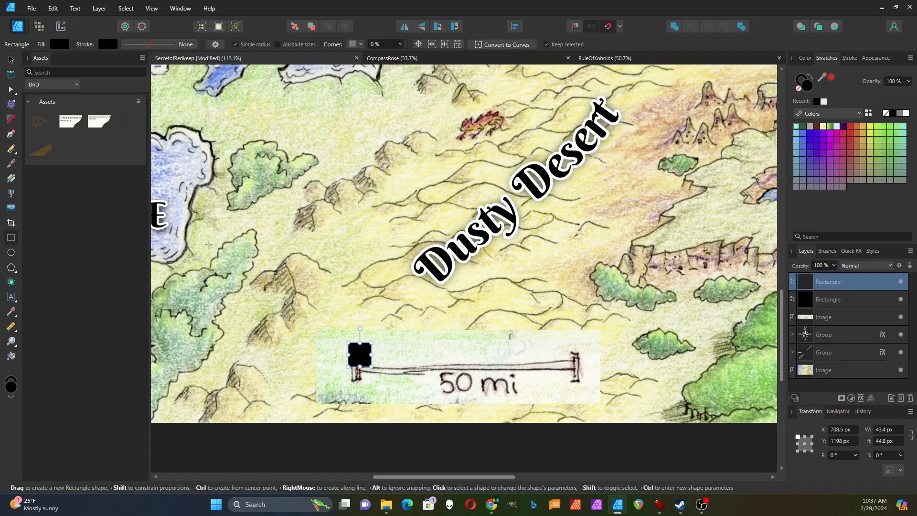
pyautogui.press('v')
pyautogui.moveTo(363, 351); pyautogui.dragTo(386, 353)
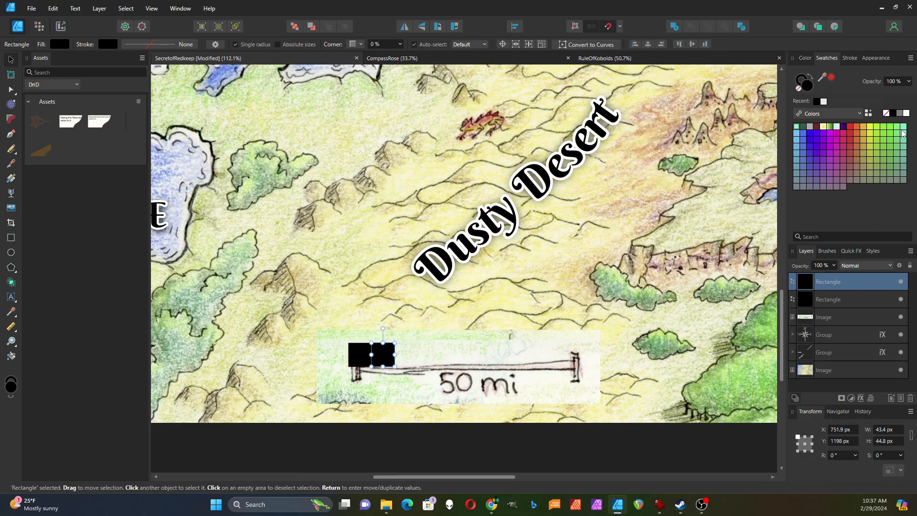
pyautogui.click(906, 114)
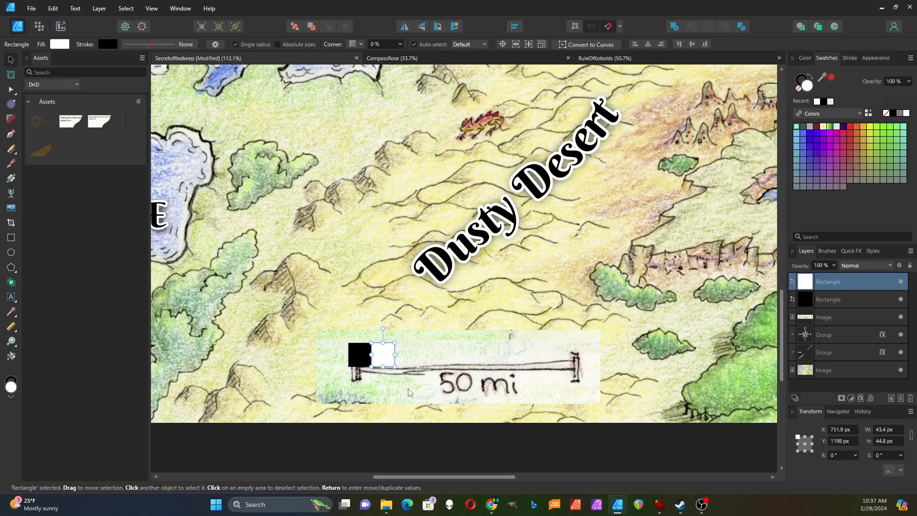
# Duplicate the black and white rectangles along the row to make five adjoining blocks of alternating colour, ending in black.
pyautogui.click(359, 353)
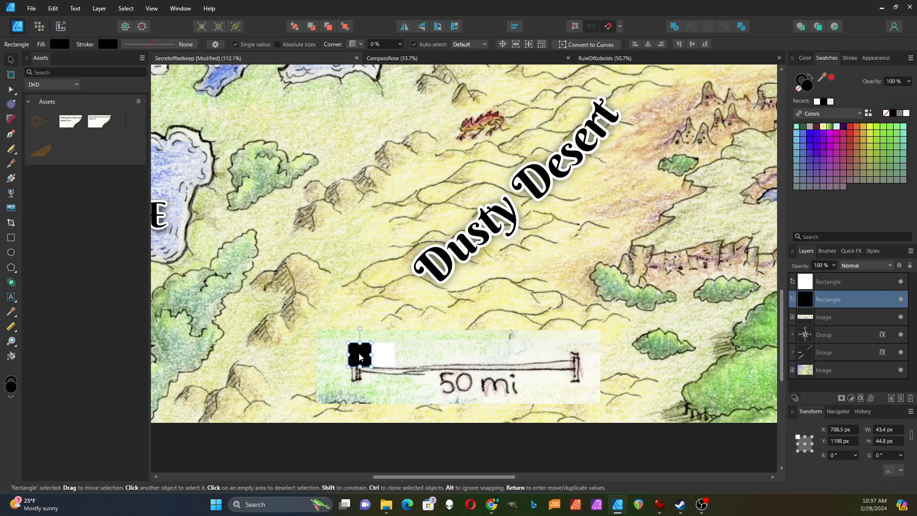
pyautogui.moveTo(359, 352); pyautogui.dragTo(406, 355)
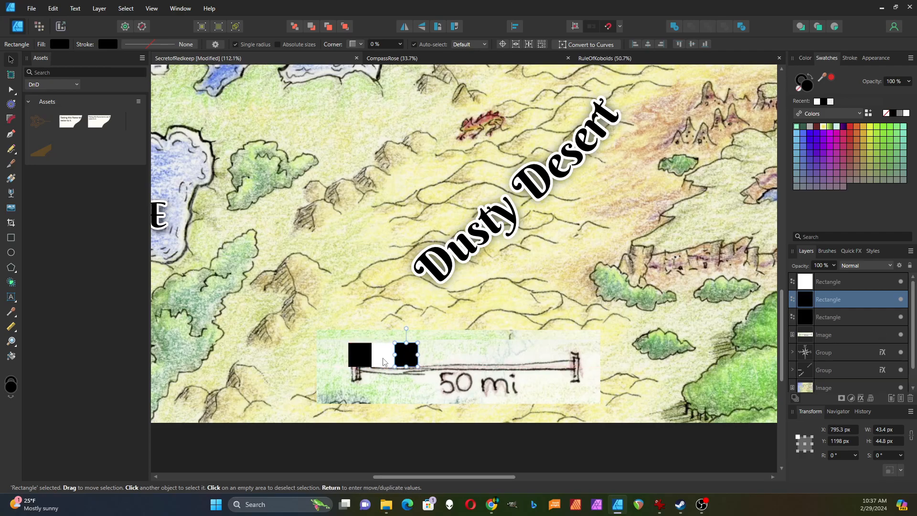
pyautogui.click(383, 362)
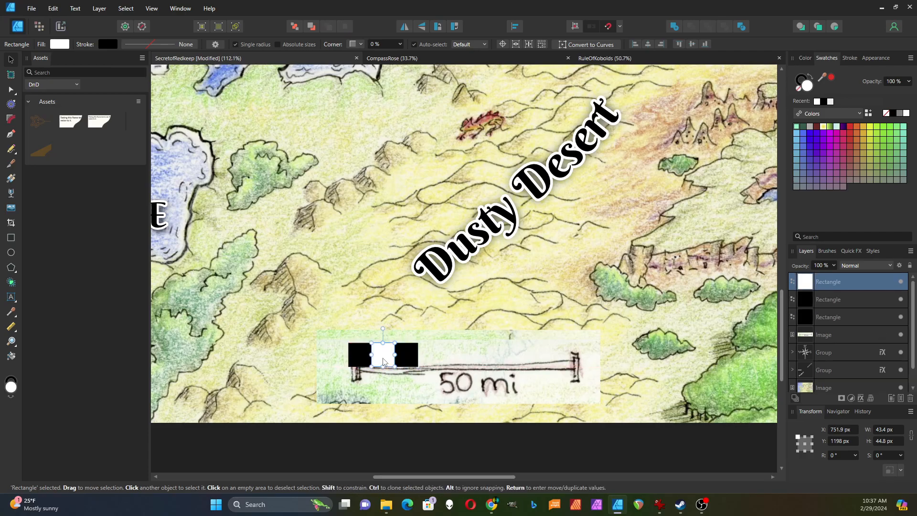
pyautogui.moveTo(383, 361); pyautogui.dragTo(429, 361)
pyautogui.click(360, 354)
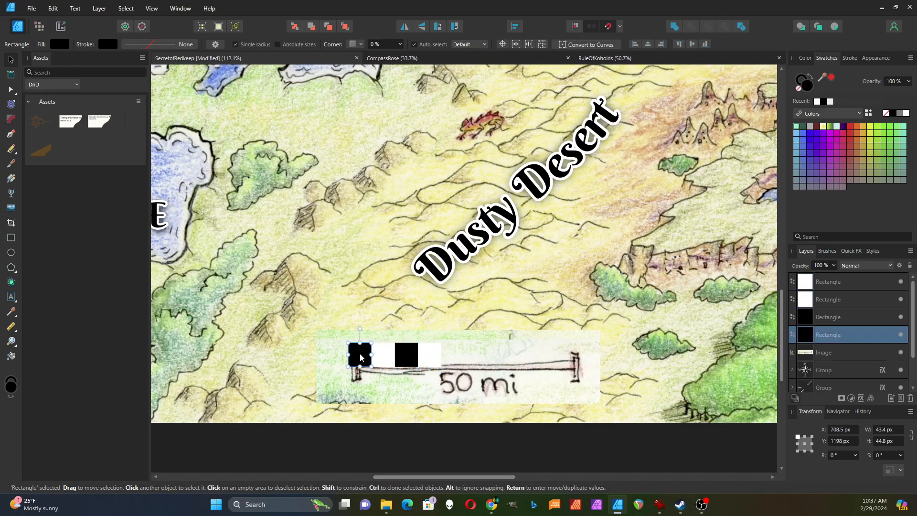
pyautogui.moveTo(360, 354); pyautogui.dragTo(452, 355)
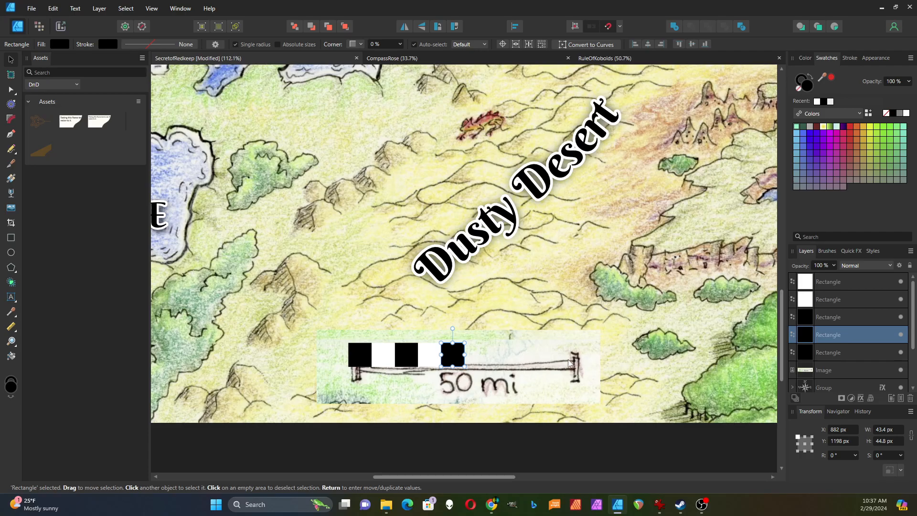
# Group the five black and white rectangles into one scale bar.
pyautogui.keyDown('shift'); pyautogui.click(433, 363); pyautogui.keyUp('shift')
pyautogui.keyDown('shift'); pyautogui.click(405, 363); pyautogui.keyUp('shift')
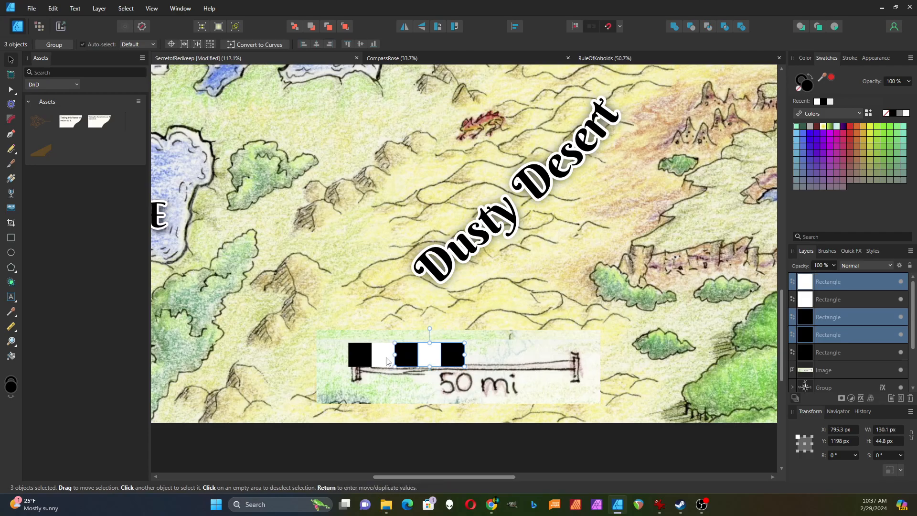
pyautogui.keyDown('shift'); pyautogui.click(377, 361); pyautogui.keyUp('shift')
pyautogui.keyDown('shift'); pyautogui.click(362, 354); pyautogui.keyUp('shift')
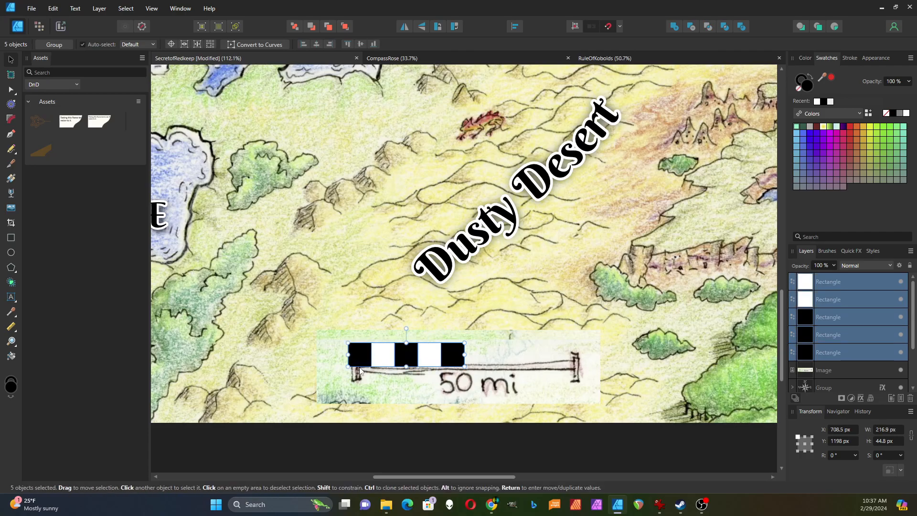
pyautogui.click(54, 45)
# Resize the scale bar to about 415 × 22 px to span the hand-drawn scale line, and delete the hand-drawn scale image.
pyautogui.moveTo(465, 355); pyautogui.dragTo(578, 351)
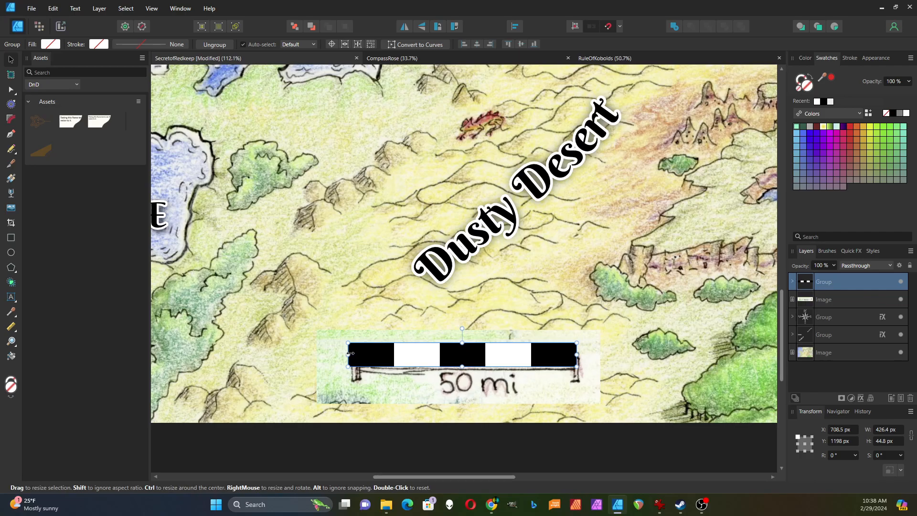
pyautogui.moveTo(350, 354); pyautogui.dragTo(353, 353)
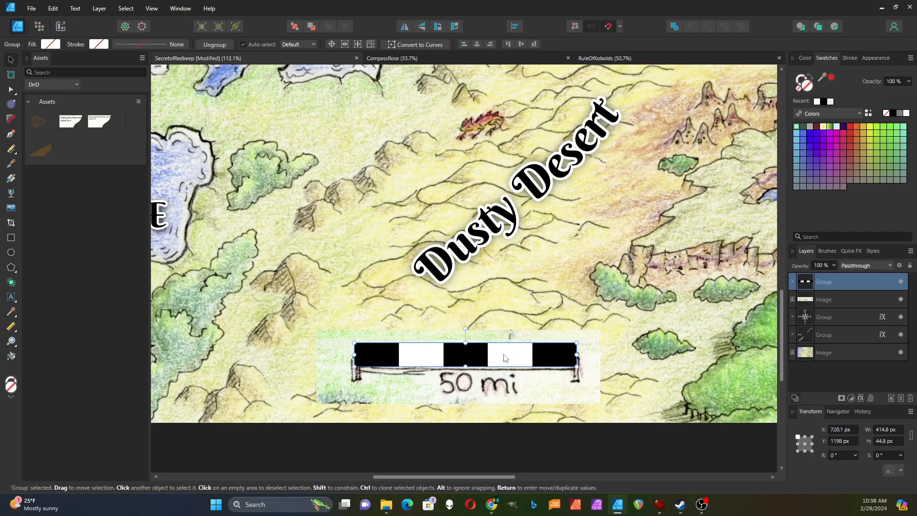
pyautogui.moveTo(465, 342); pyautogui.dragTo(465, 354)
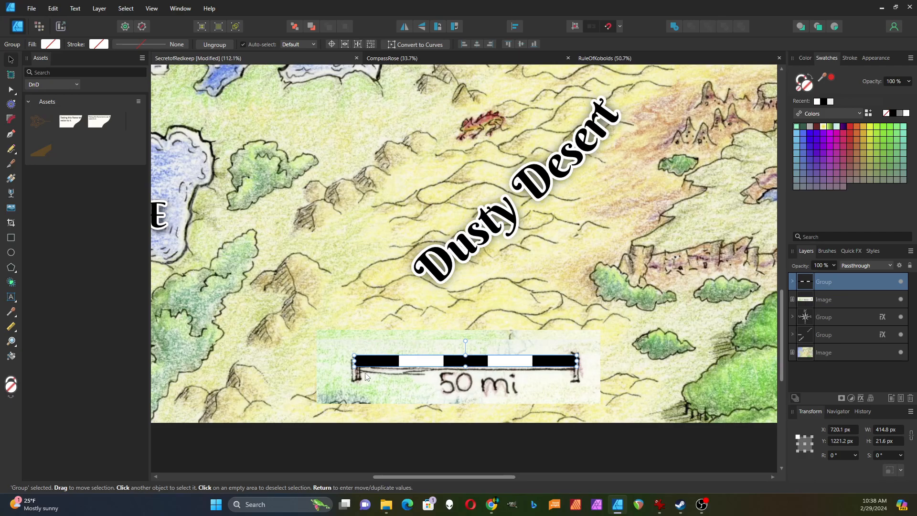
pyautogui.click(453, 392)
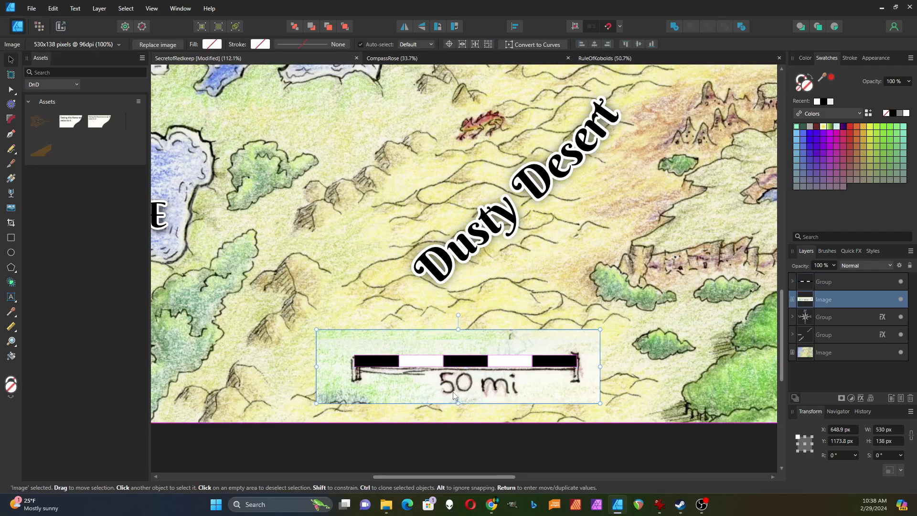
pyautogui.press('Delete')
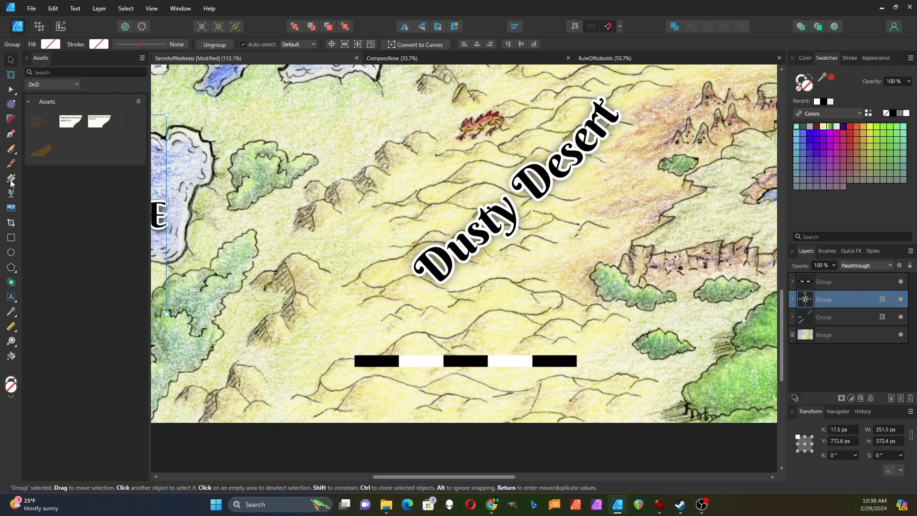
pyautogui.click(12, 300)
pyautogui.moveTo(395, 374); pyautogui.dragTo(403, 387)
pyautogui.hotkey('ctrl', 'z')
# Add the art text "50 miles" at about 47.8 pt and centre it just beneath the scale bar.
pyautogui.click(11, 296)
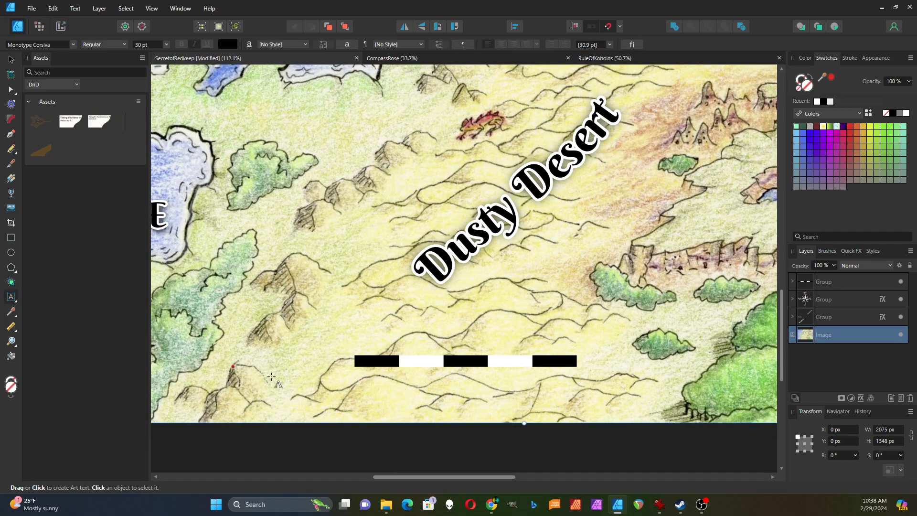
pyautogui.moveTo(359, 389); pyautogui.dragTo(394, 408)
pyautogui.write('50 miles')
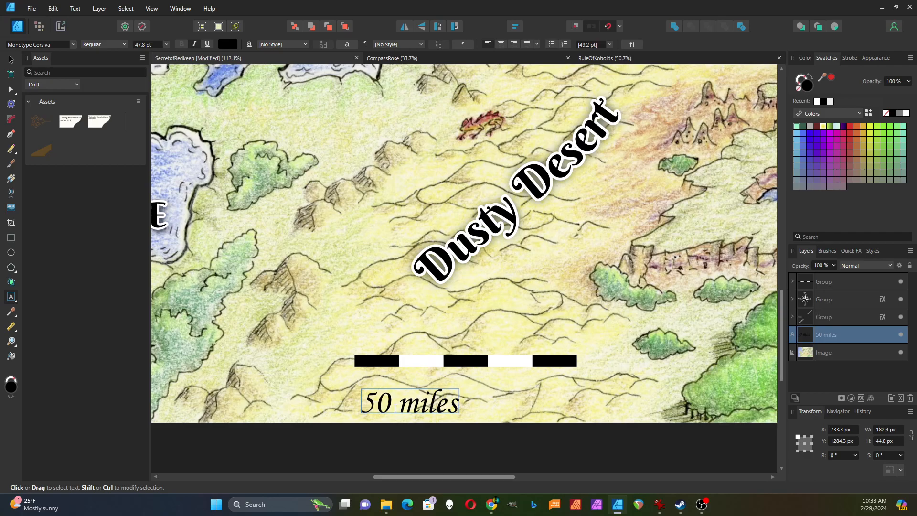
pyautogui.press('Escape')
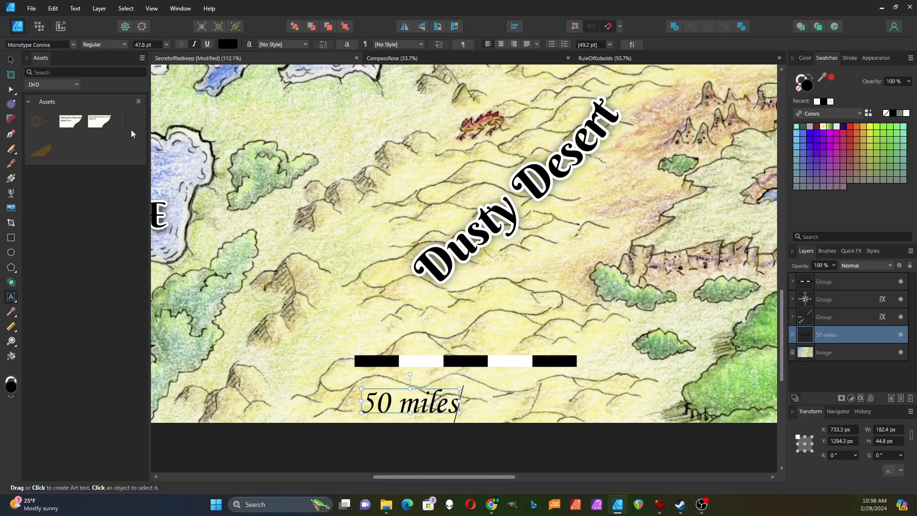
pyautogui.click(10, 59)
pyautogui.moveTo(428, 406); pyautogui.dragTo(476, 390)
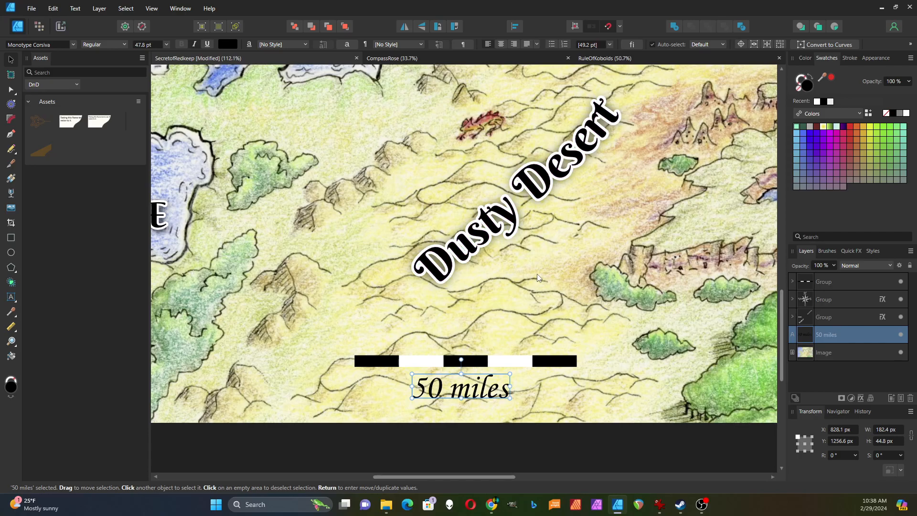
# Group the scale bar with its "50 miles" label, check it against the whole map, and ungroup the two.
pyautogui.keyDown('shift'); pyautogui.click(520, 362); pyautogui.keyUp('shift')
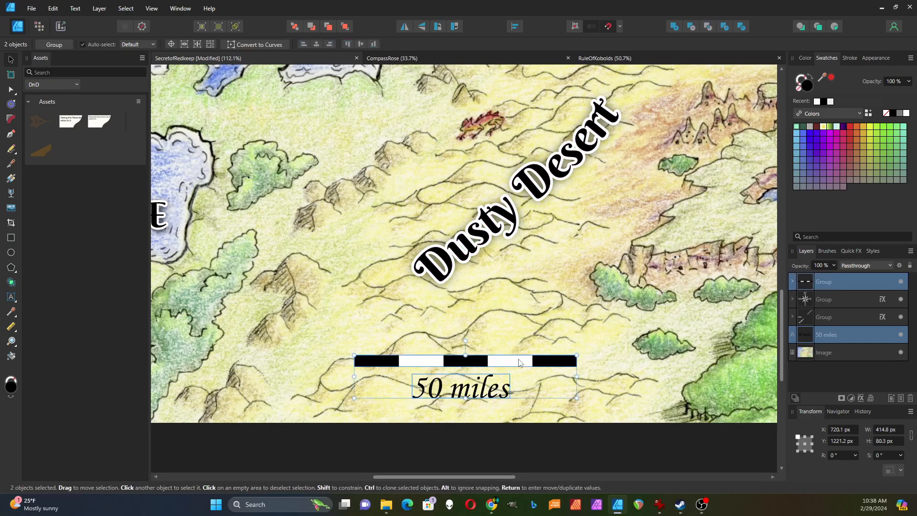
pyautogui.click(55, 45)
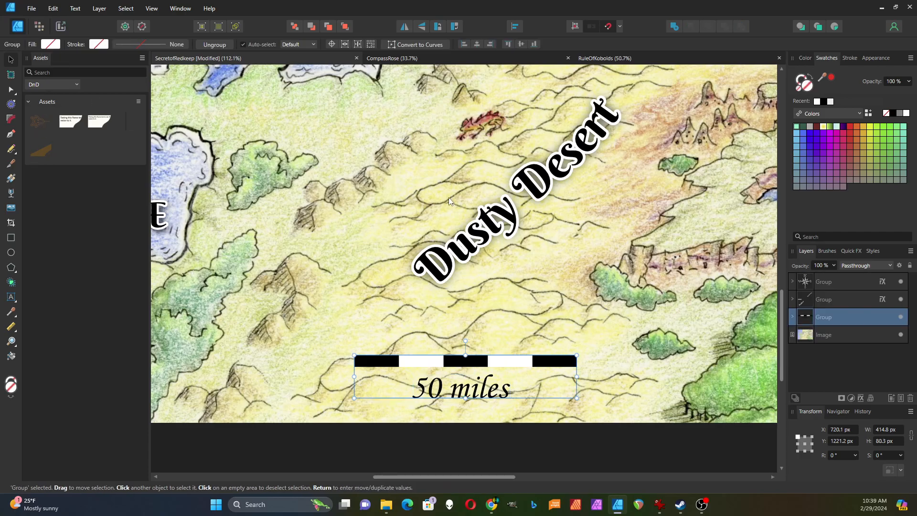
pyautogui.scroll(-6, 449, 198)
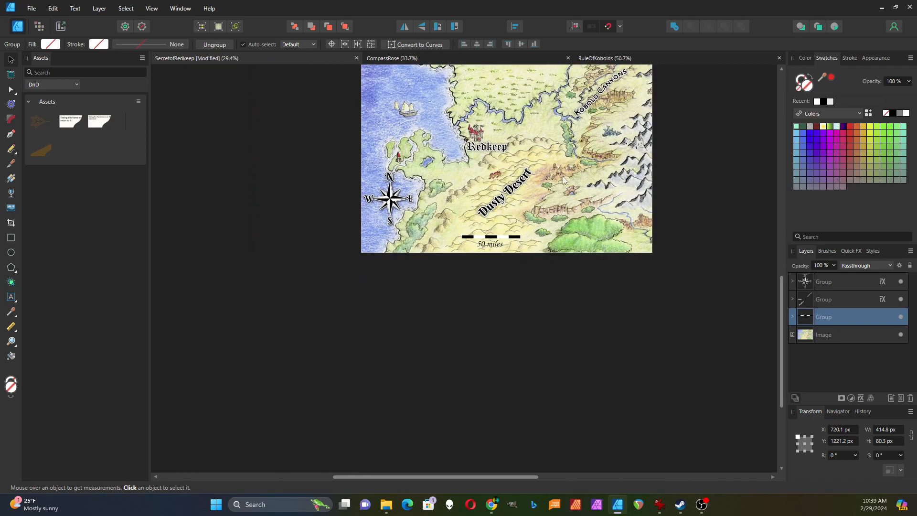
pyautogui.scroll(3, 609, 127)
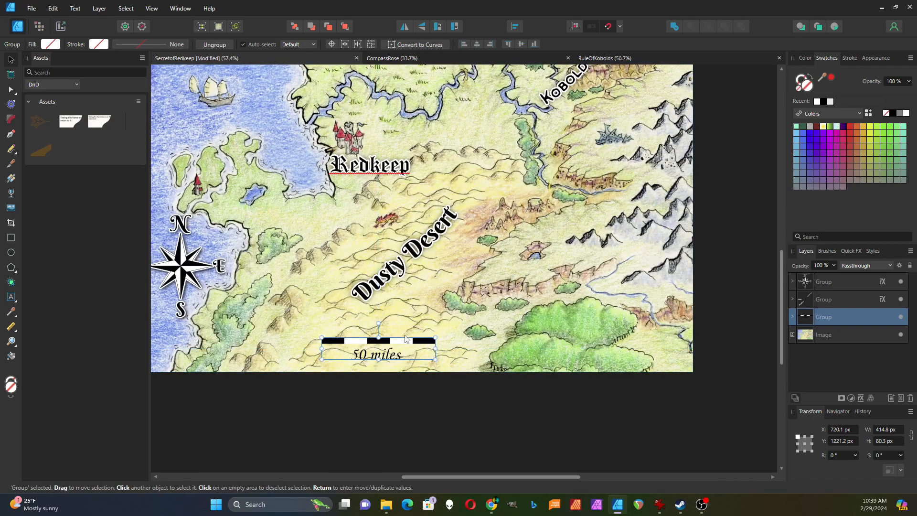
pyautogui.scroll(1, 404, 339)
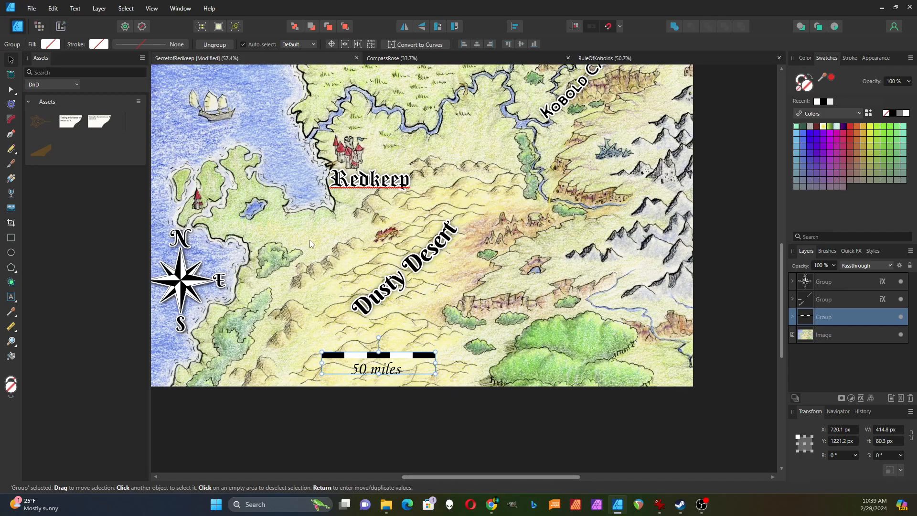
pyautogui.click(215, 46)
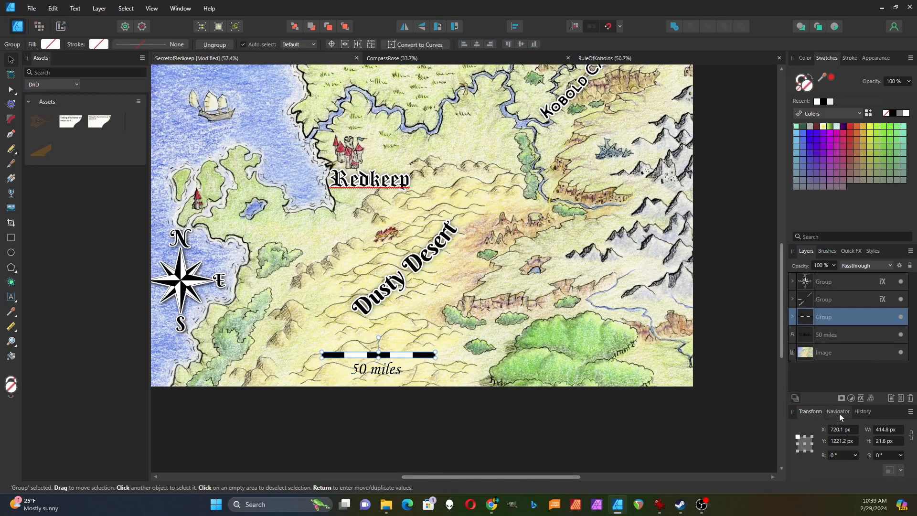
# Give the scale bar group a solid black outside Outline effect with a radius of about 2.2 px that scales with the object.
pyautogui.click(861, 398)
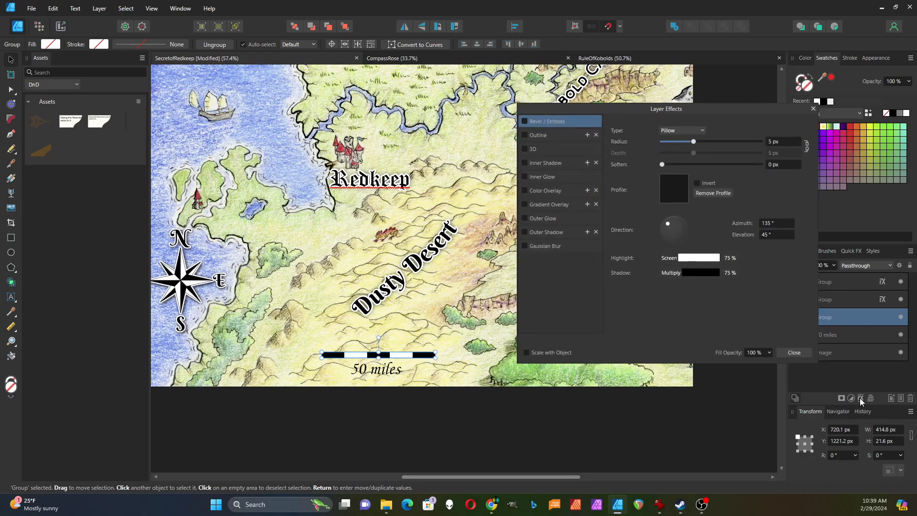
pyautogui.click(538, 137)
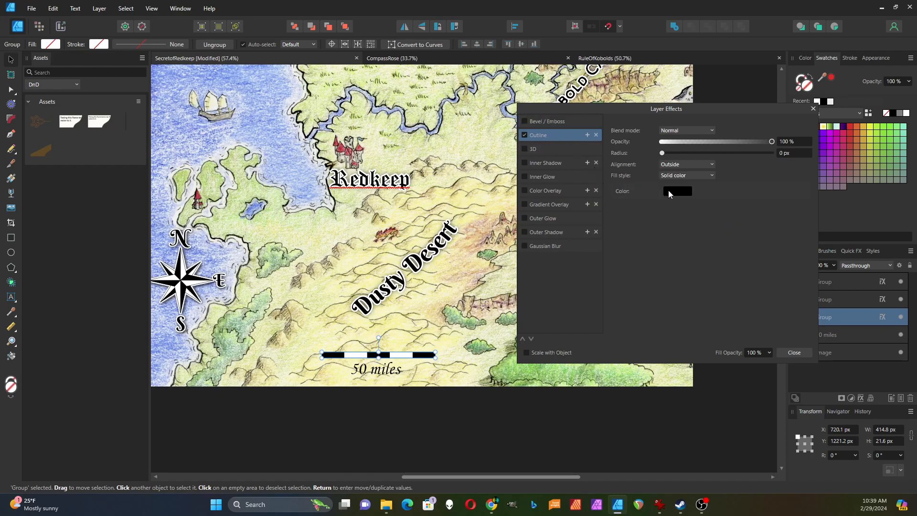
pyautogui.moveTo(663, 154); pyautogui.dragTo(691, 159)
pyautogui.click(525, 352)
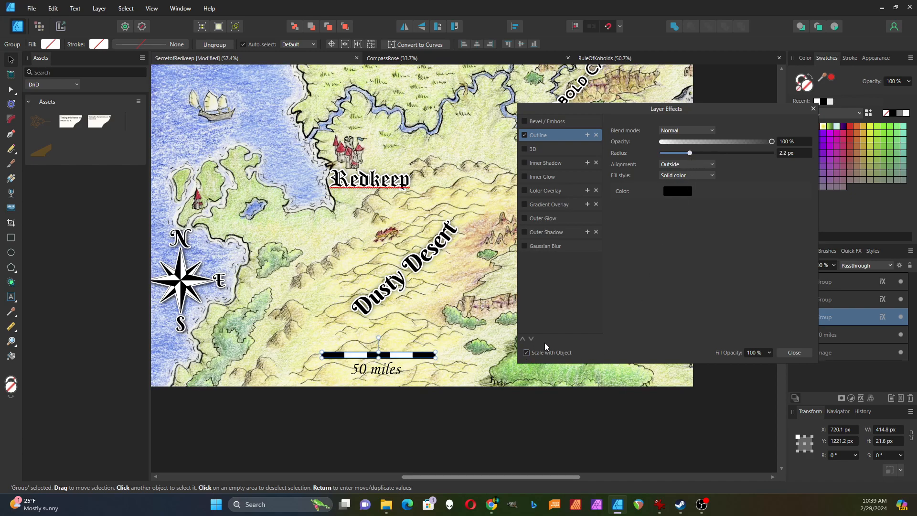
pyautogui.click(794, 353)
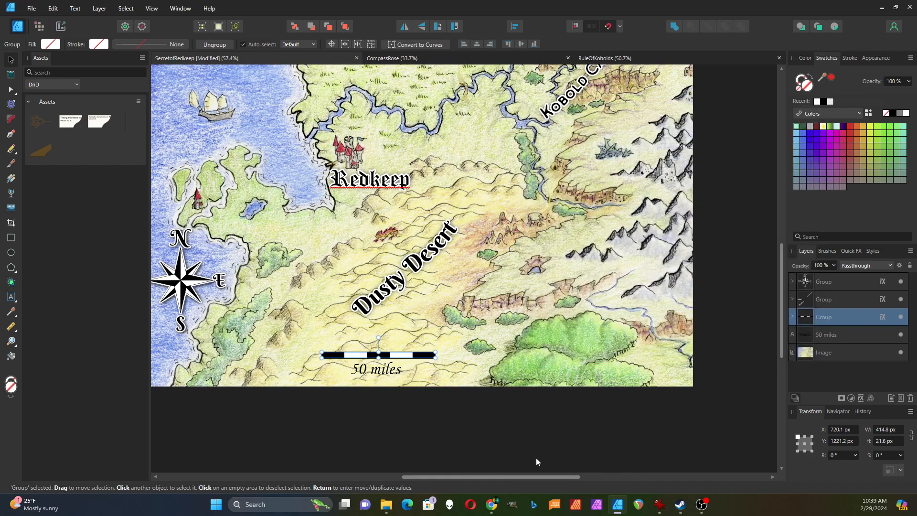
pyautogui.click(515, 452)
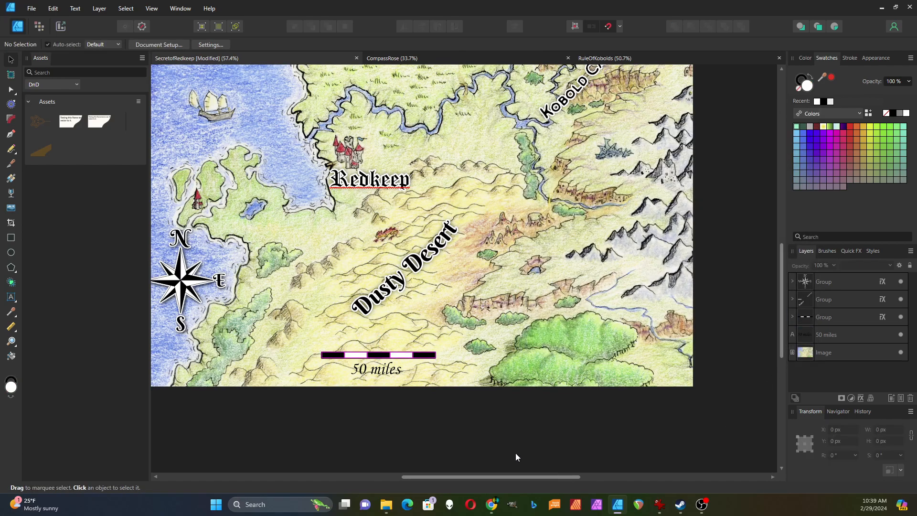
# Give the "50 miles" label a solid white outside Outline effect with a radius of about 3 px.
pyautogui.click(385, 374)
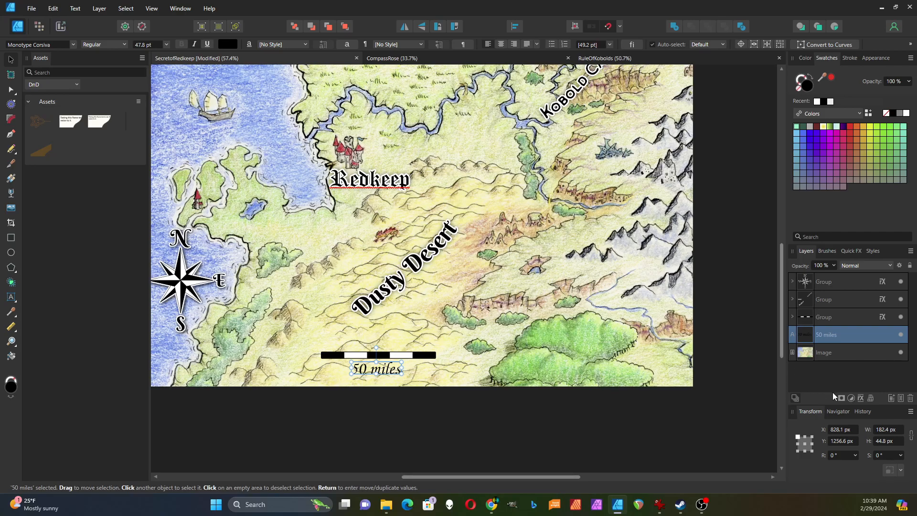
pyautogui.click(860, 397)
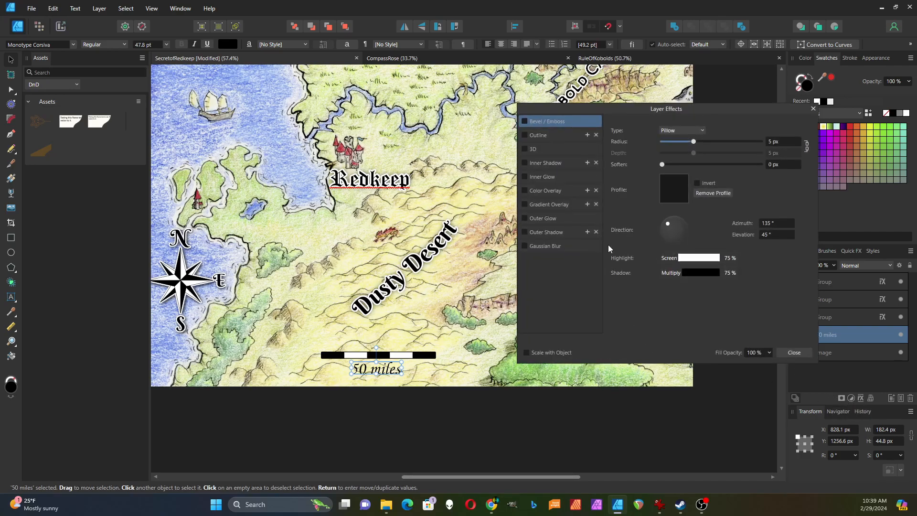
pyautogui.click(537, 135)
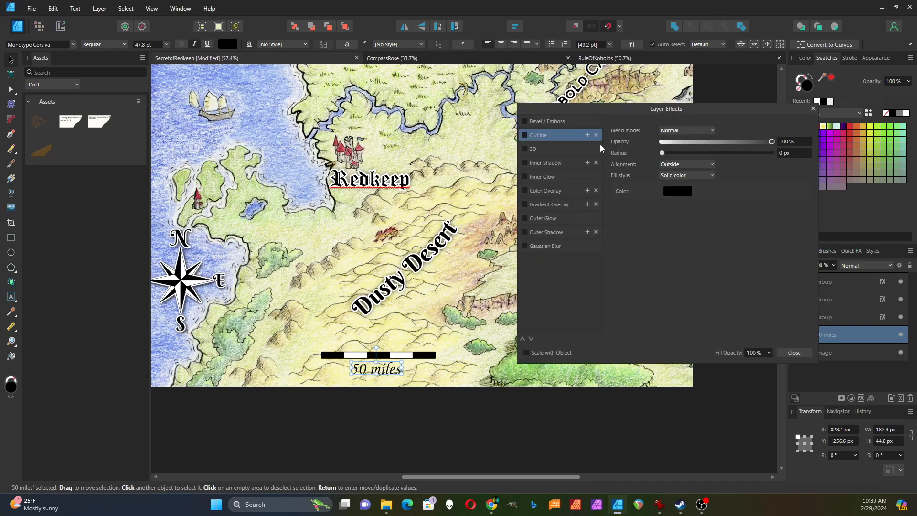
pyautogui.click(674, 192)
pyautogui.moveTo(630, 246); pyautogui.dragTo(752, 236)
pyautogui.moveTo(661, 152); pyautogui.dragTo(692, 156)
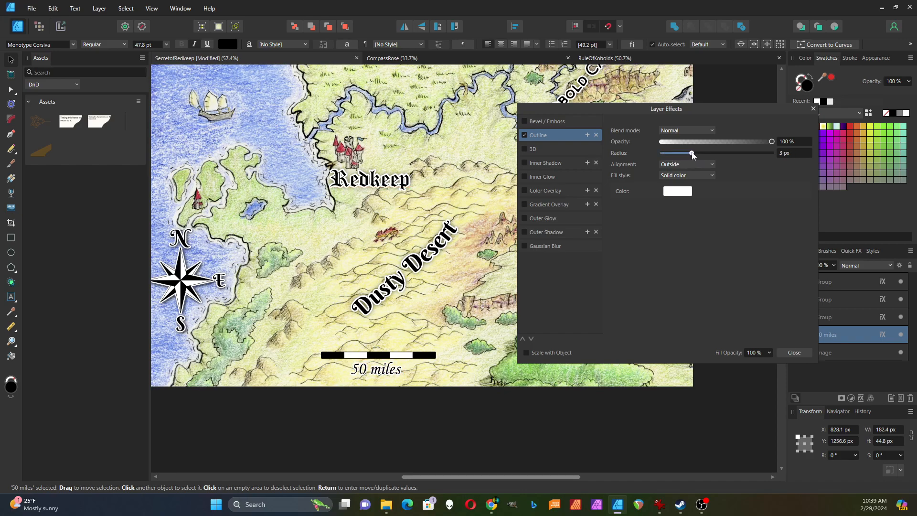
pyautogui.click(801, 353)
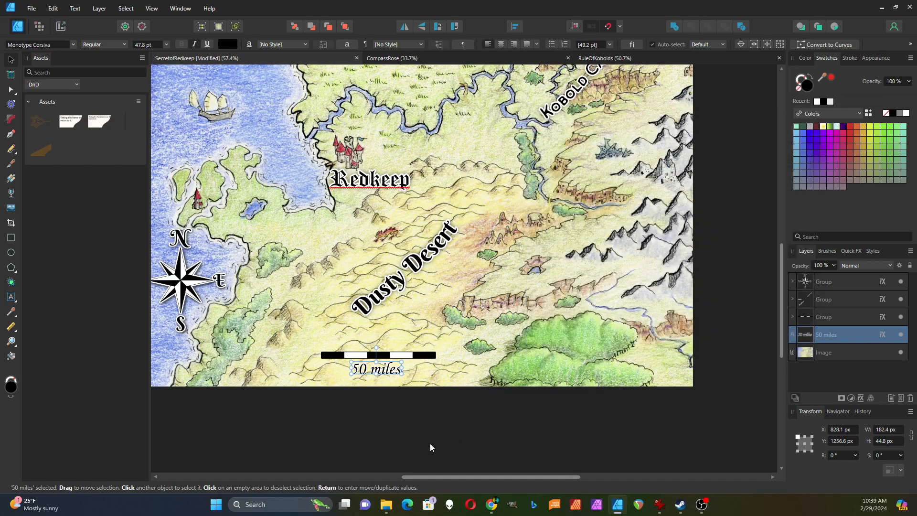
# Group the scale bar with its "50 miles" label and nudge the group slightly down and to the left.
pyautogui.keyDown('shift'); pyautogui.click(422, 358); pyautogui.keyUp('shift')
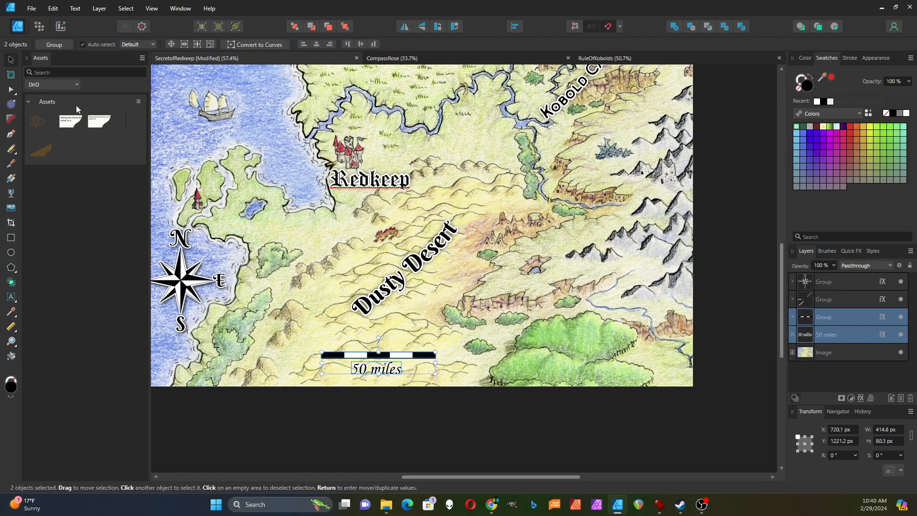
pyautogui.click(60, 43)
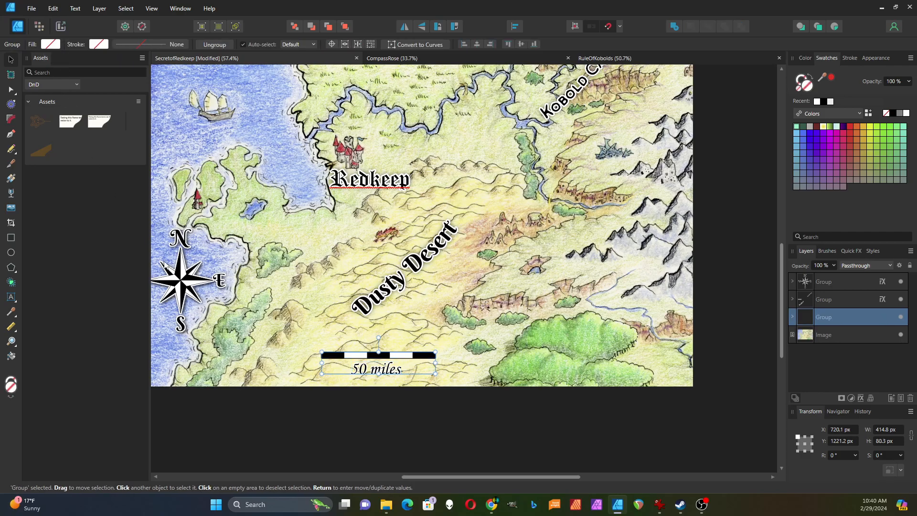
pyautogui.moveTo(400, 357); pyautogui.dragTo(396, 358)
pyautogui.click(410, 416)
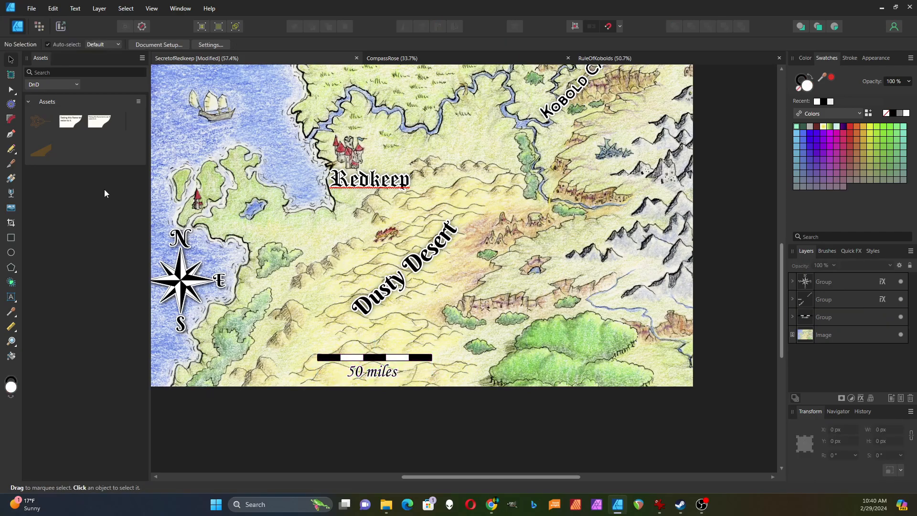
# Draw a circle about 34 px across in the hills southwest of the red dragon and fill it black.
pyautogui.click(10, 252)
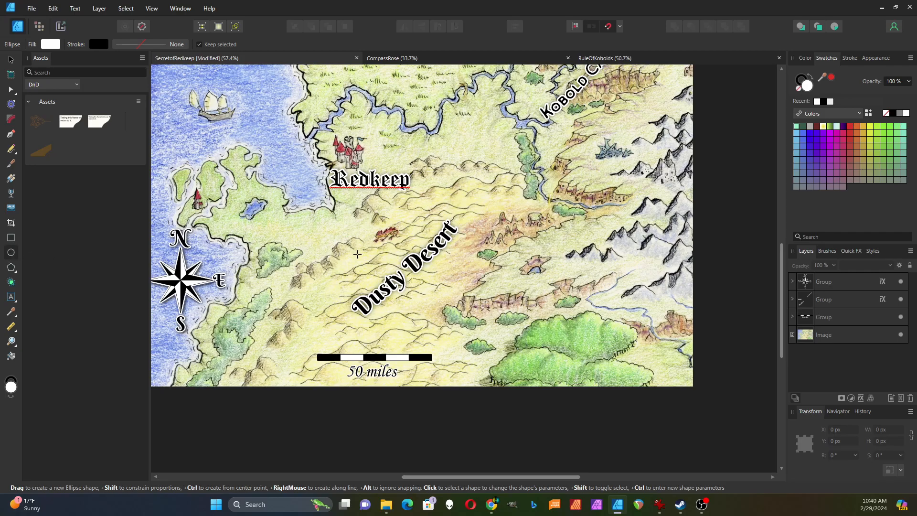
pyautogui.moveTo(357, 253); pyautogui.dragTo(364, 262)
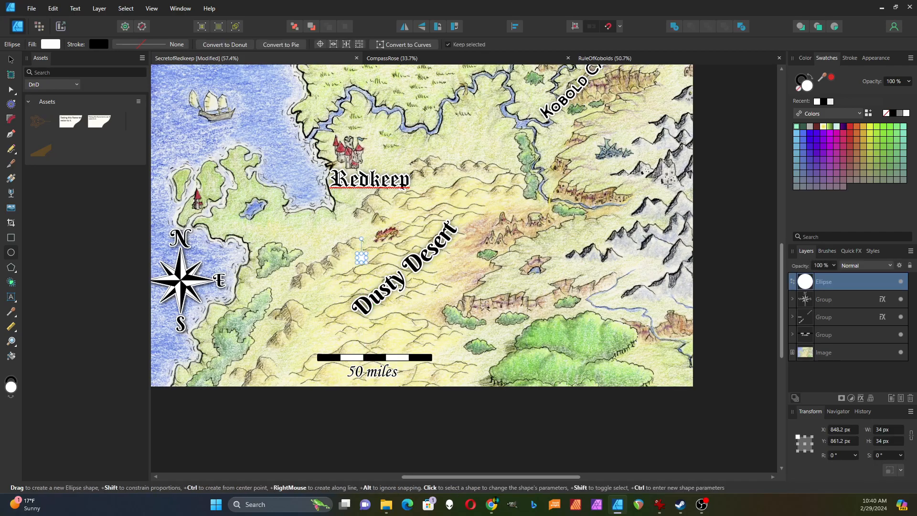
pyautogui.click(894, 115)
pyautogui.scroll(2, 382, 264)
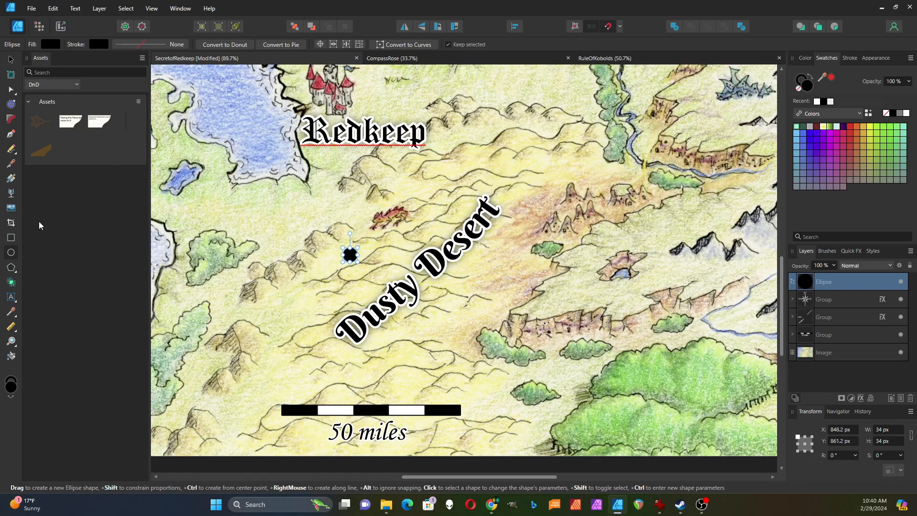
# Add the art text "Nar-Rahmil" at about 76.2 pt below the black dot.
pyautogui.click(11, 298)
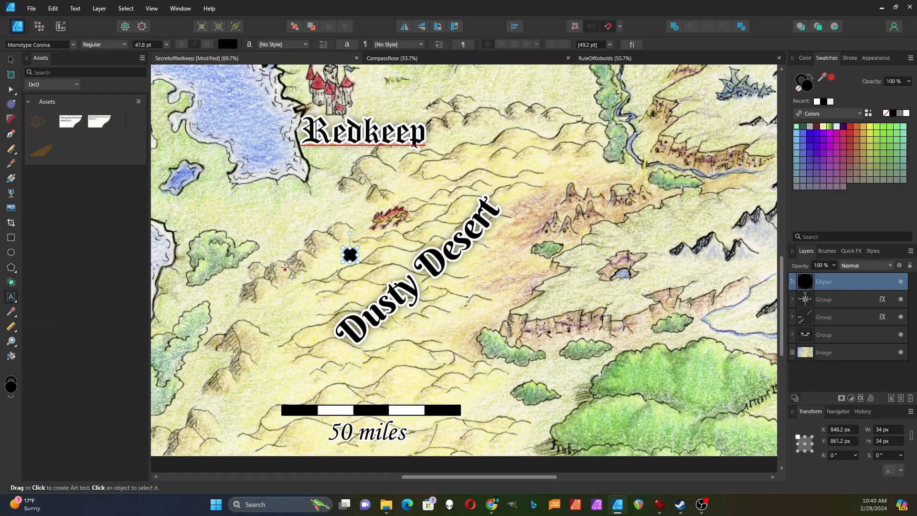
pyautogui.moveTo(282, 270); pyautogui.dragTo(307, 300)
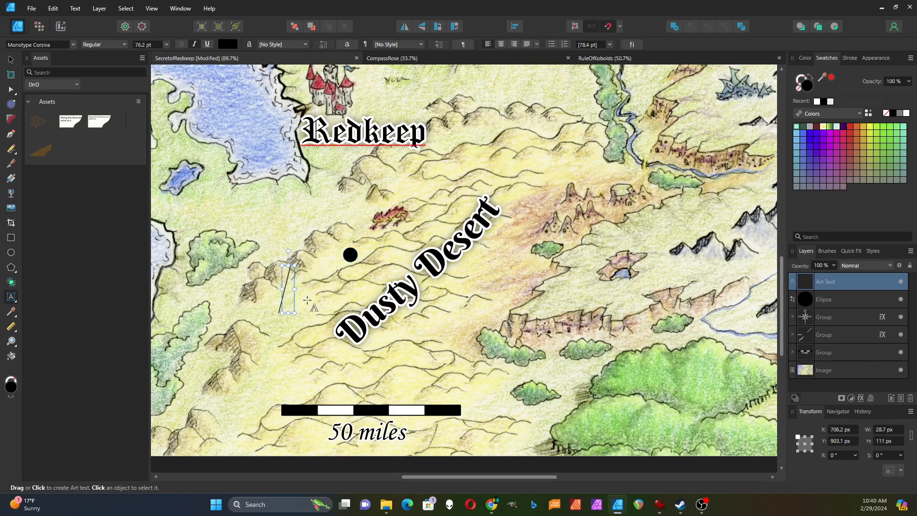
pyautogui.write('Nar-')
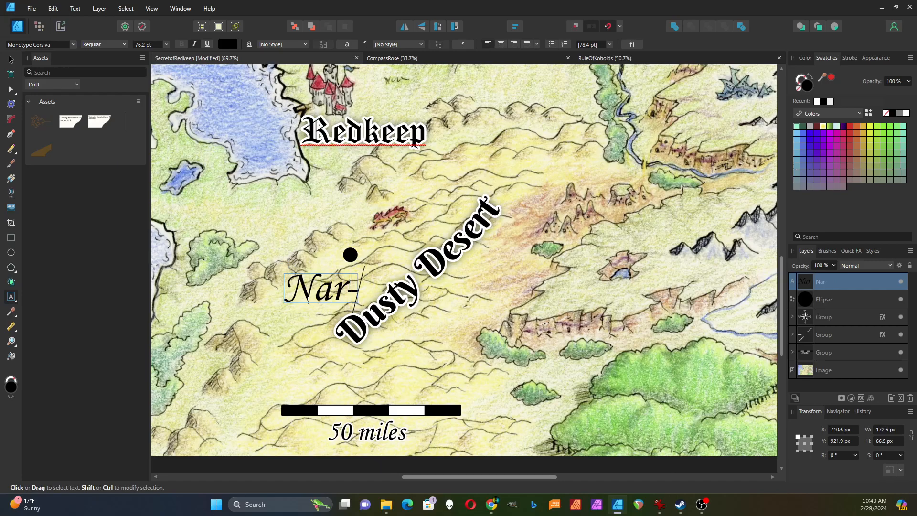
pyautogui.write('Rahmil')
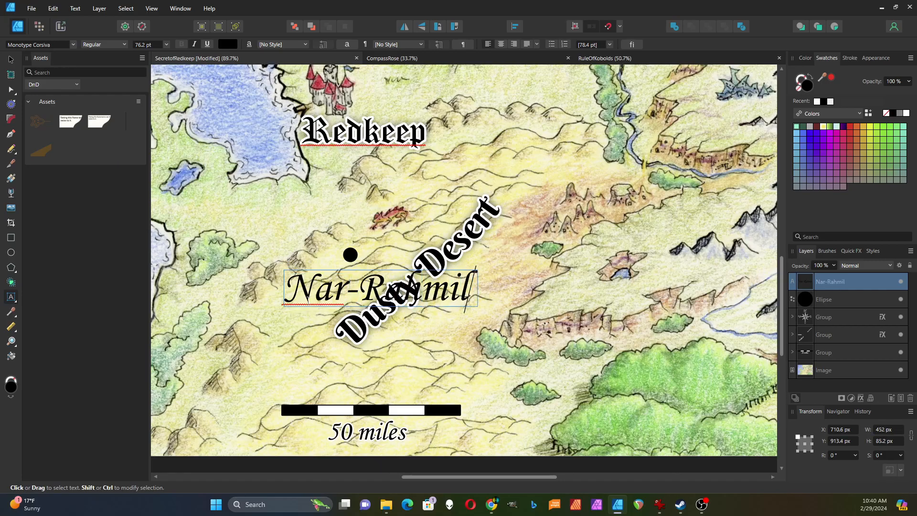
pyautogui.press('Escape')
# Move the "Nar-Rahmil" label left, clear of the Dusty Desert lettering, and scale it down to about 53.8 pt.
pyautogui.click(11, 59)
pyautogui.moveTo(373, 289); pyautogui.dragTo(262, 289)
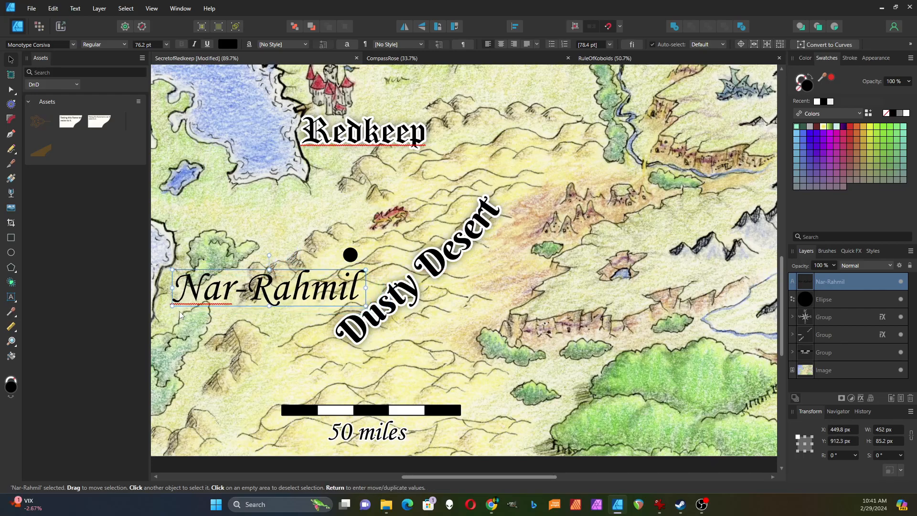
pyautogui.moveTo(172, 306); pyautogui.dragTo(229, 296)
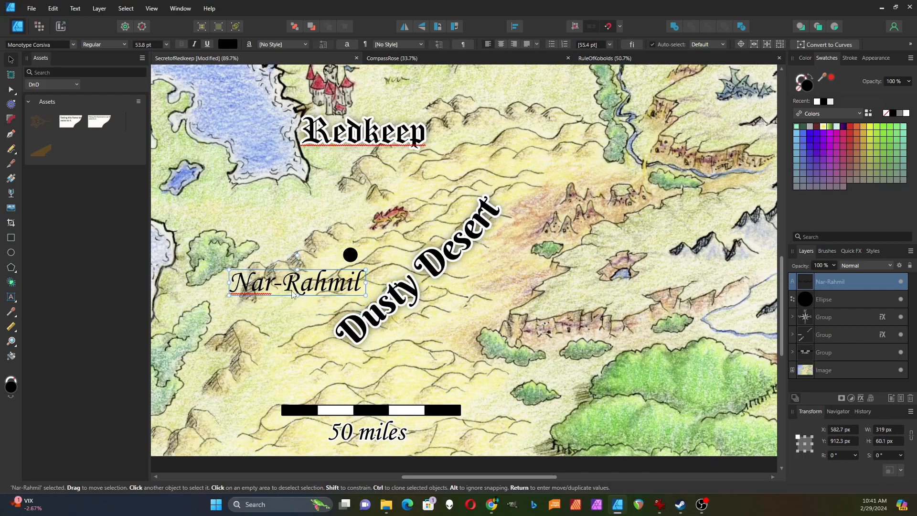
pyautogui.moveTo(318, 286); pyautogui.dragTo(317, 286)
# Set the "Nar-Rahmil" label's font to Khodijah Free and scale it to about 44.3 pt, placed just beneath the dot.
pyautogui.click(67, 45)
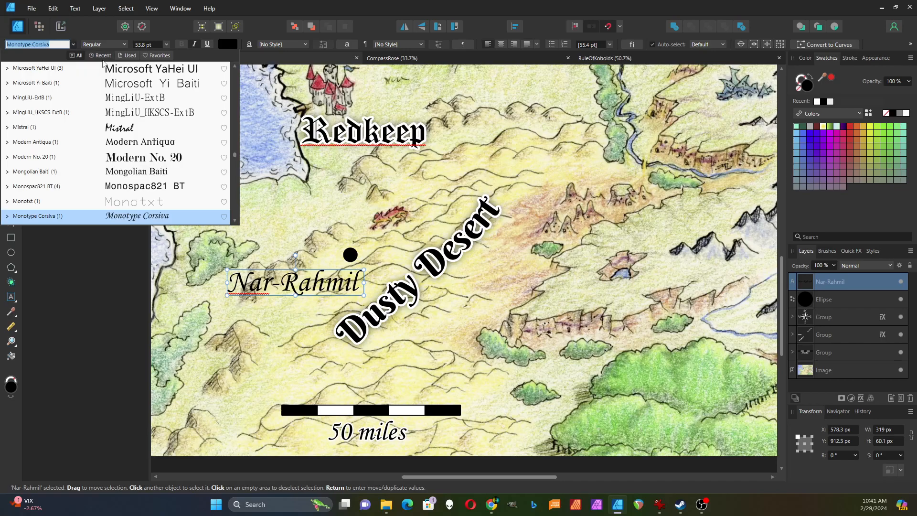
pyautogui.click(130, 55)
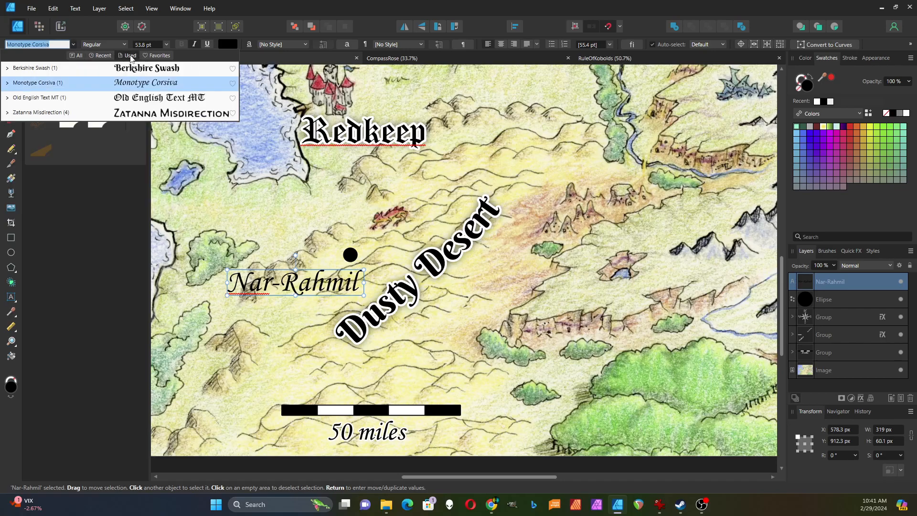
pyautogui.click(103, 56)
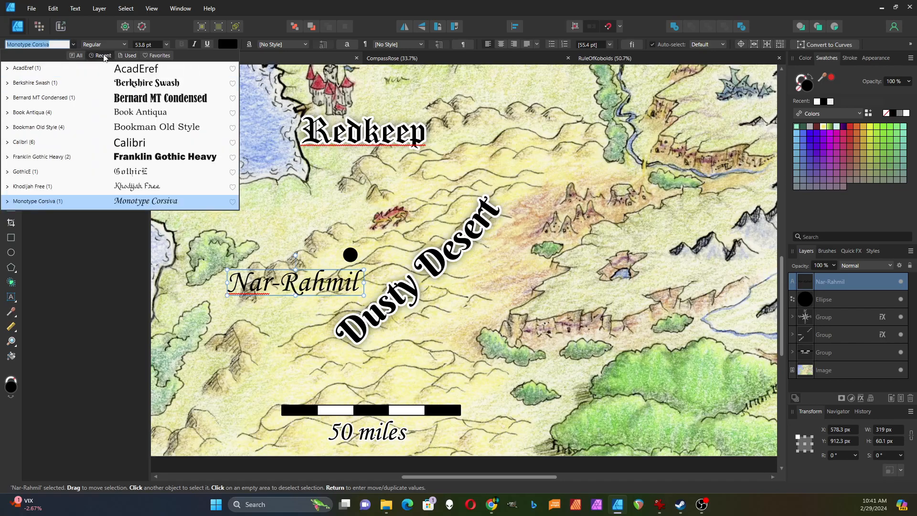
pyautogui.click(136, 185)
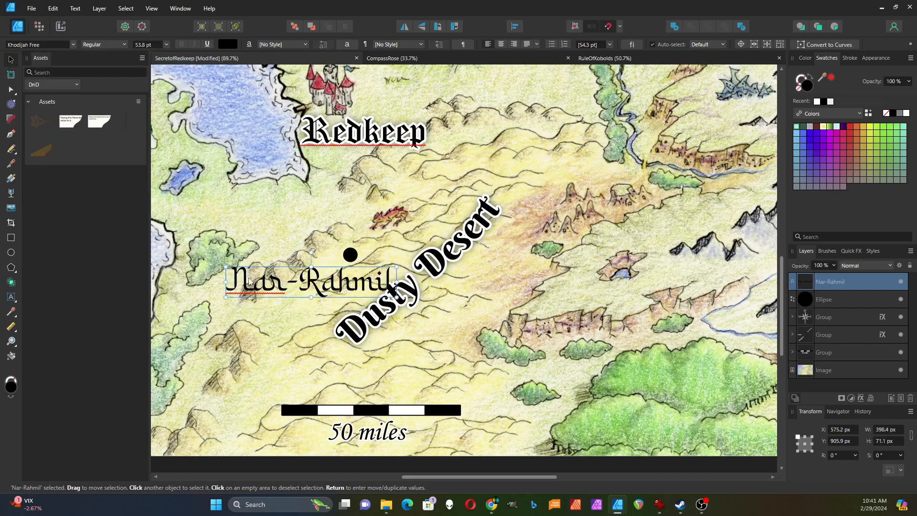
pyautogui.moveTo(339, 286); pyautogui.dragTo(330, 282)
pyautogui.moveTo(217, 292); pyautogui.dragTo(232, 288)
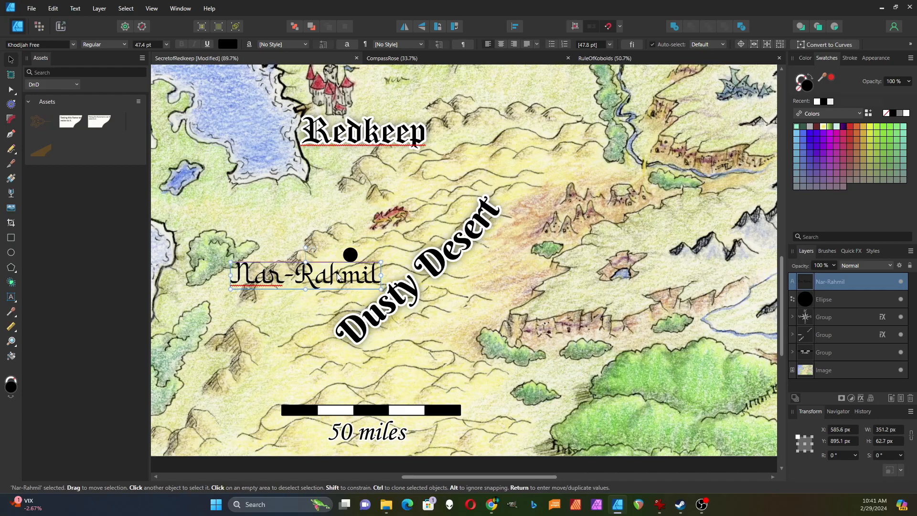
pyautogui.moveTo(381, 288); pyautogui.dragTo(371, 287)
pyautogui.moveTo(317, 272); pyautogui.dragTo(322, 276)
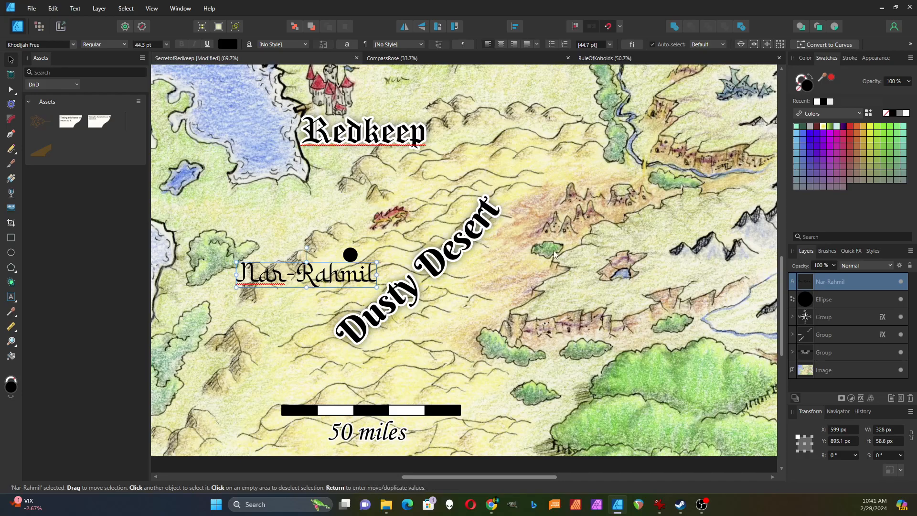
# Duplicate the black town dot and place the copy at the river bend west of Kobold Canyon.
pyautogui.scroll(5, 781, 285)
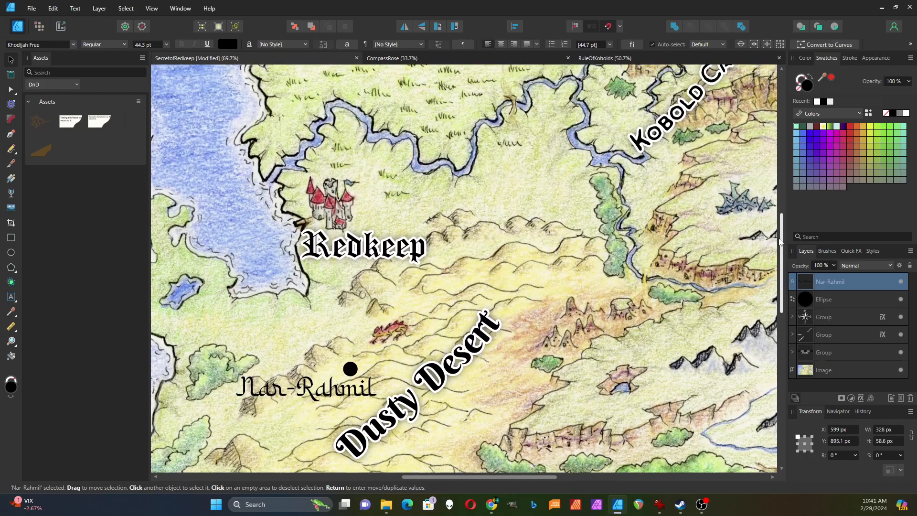
pyautogui.click(349, 398)
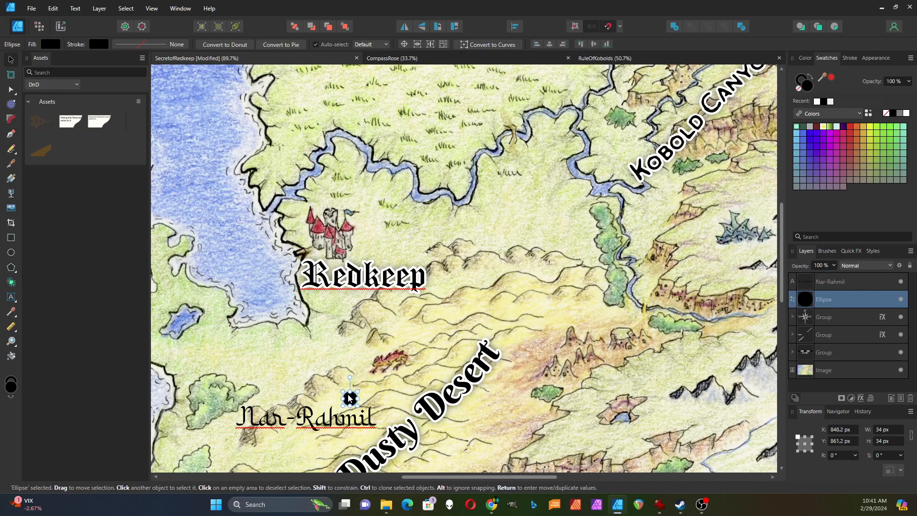
pyautogui.moveTo(349, 398); pyautogui.dragTo(561, 125)
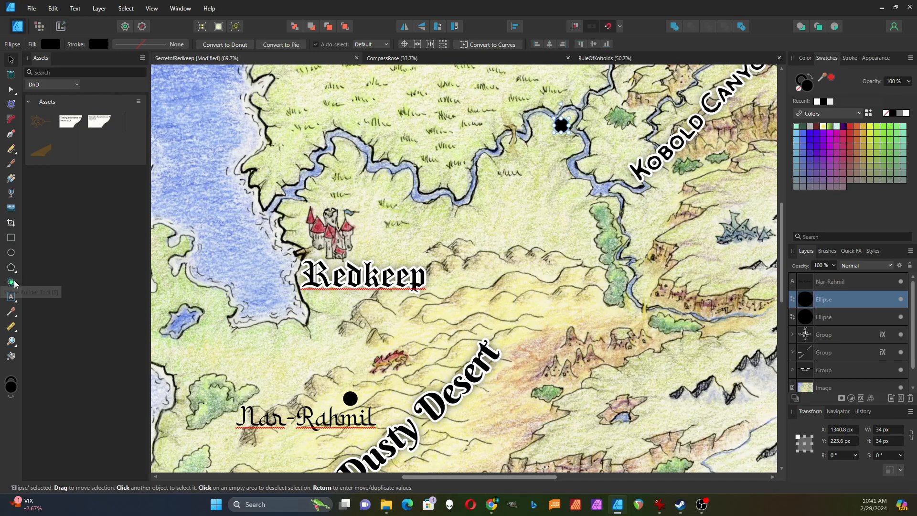
# Add the art text "Mud Flats" at about 50.6 pt just above the dot on the river bend.
pyautogui.click(11, 296)
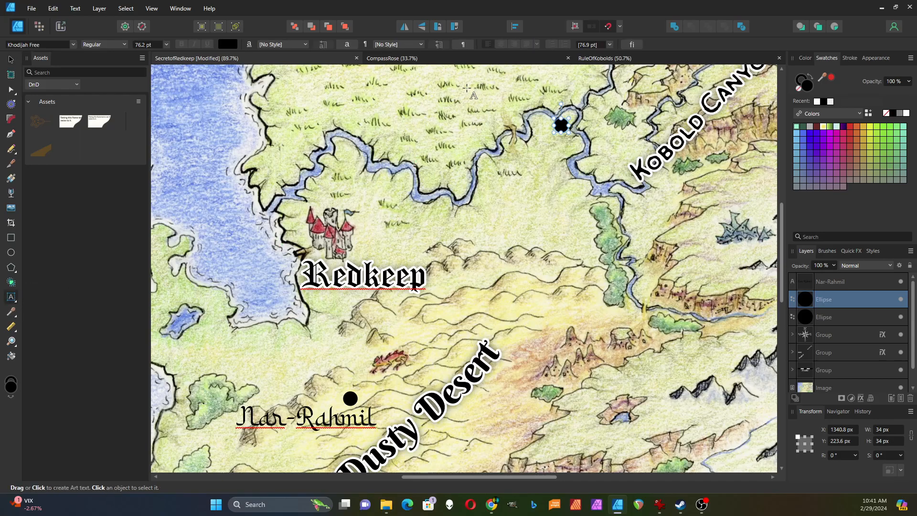
pyautogui.moveTo(460, 85); pyautogui.dragTo(489, 110)
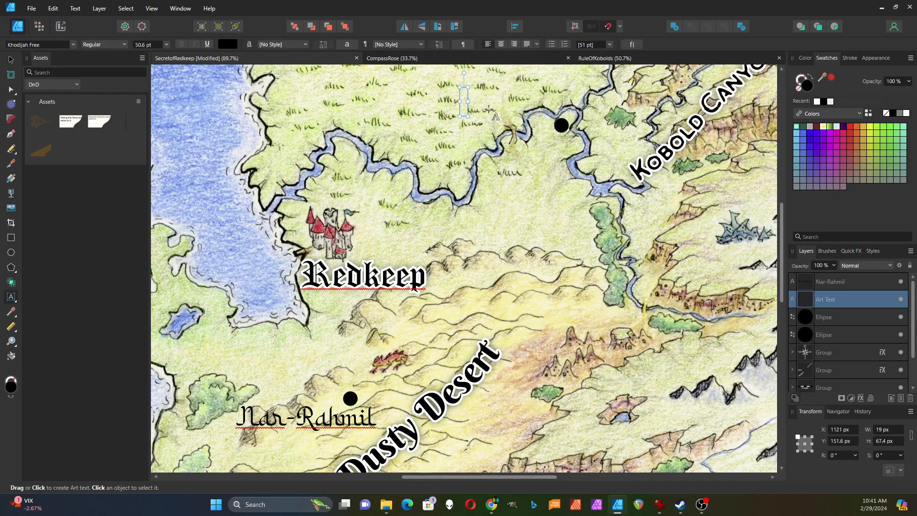
pyautogui.write('Mud F')
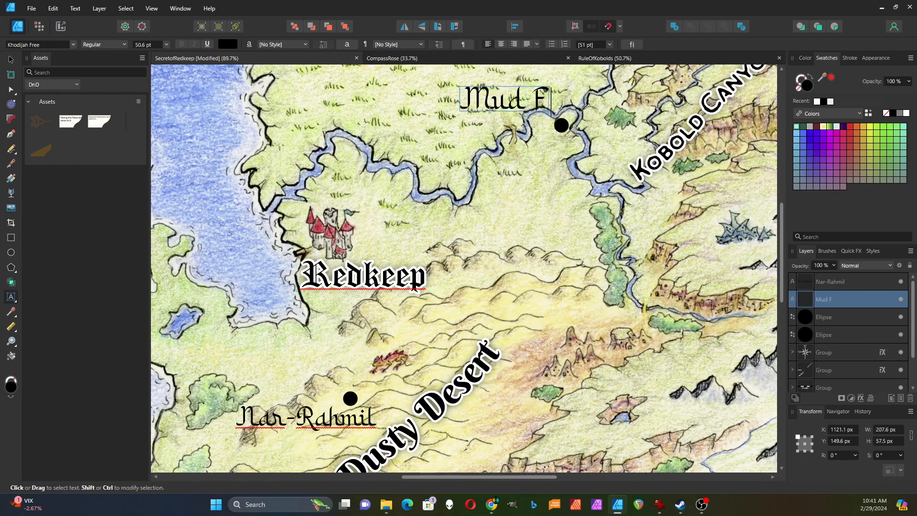
pyautogui.write('lats')
pyautogui.press('Escape')
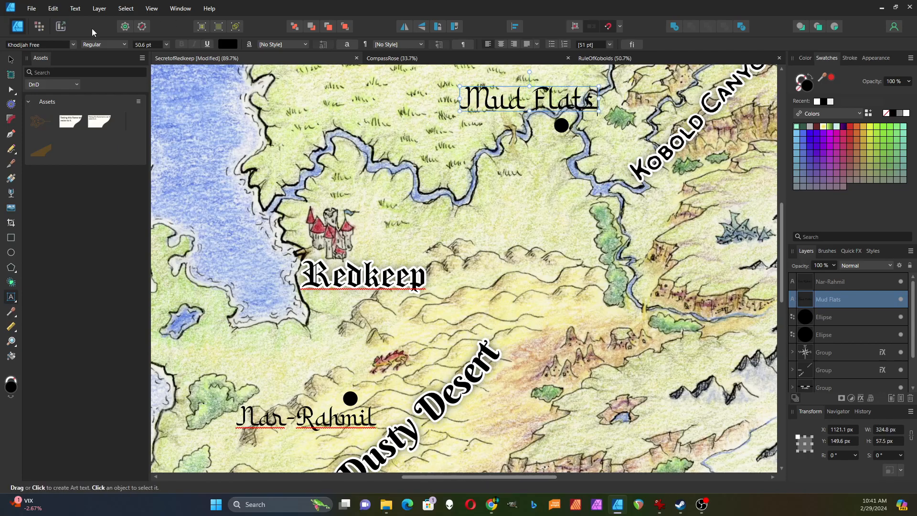
pyautogui.click(10, 59)
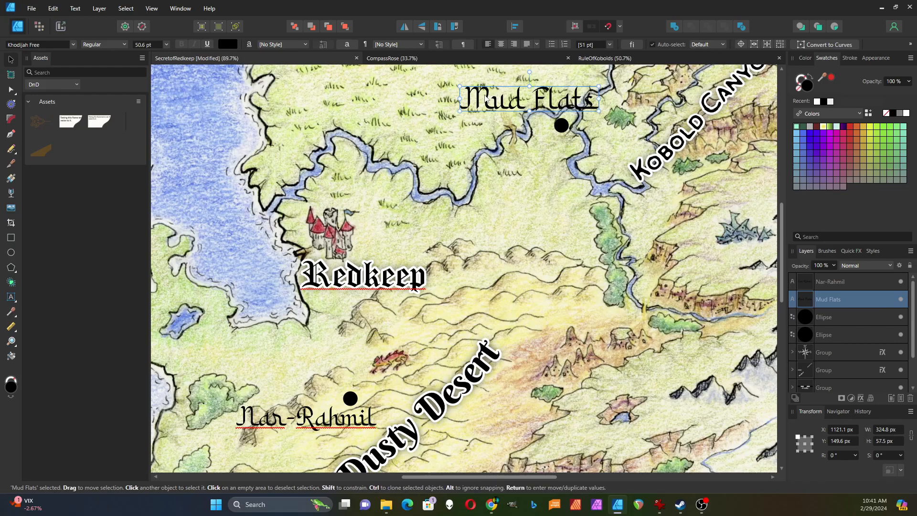
# Set the "Mud Flats" label's font to Monotype Corsiva and scale it to about 38.4 pt, close to its dot.
pyautogui.click(74, 45)
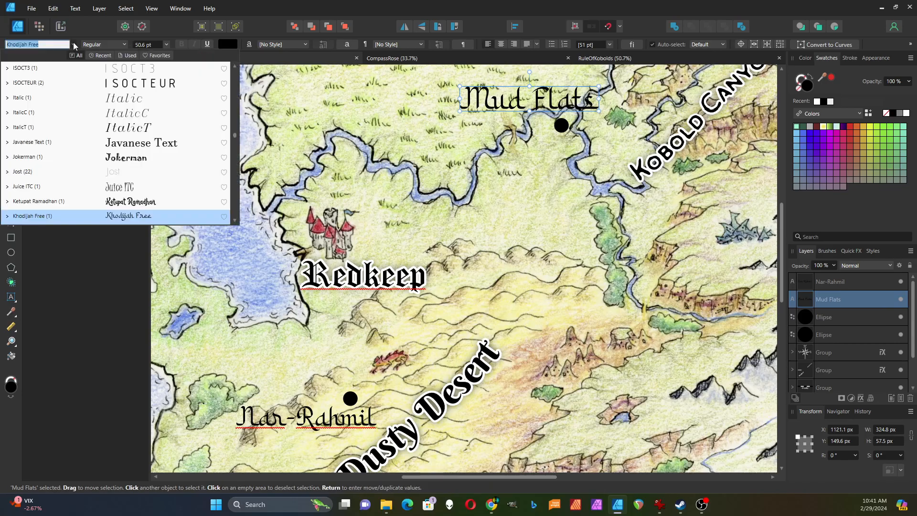
pyautogui.click(125, 56)
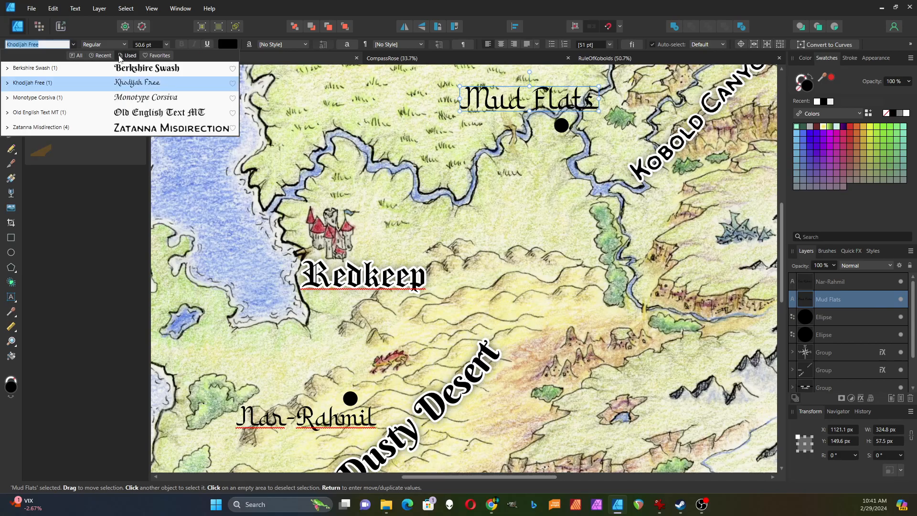
pyautogui.click(146, 99)
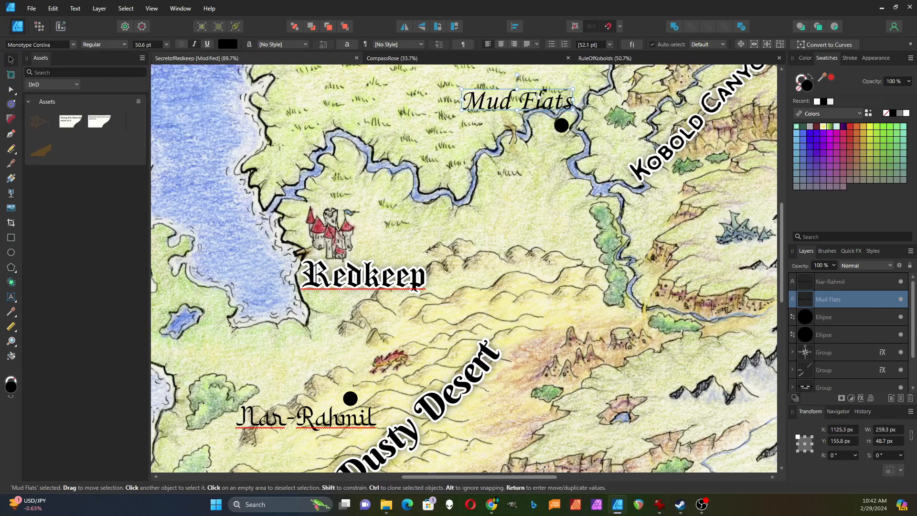
pyautogui.moveTo(536, 96)
pyautogui.mouseDown()
pyautogui.moveTo(528, 97)
pyautogui.moveTo(529, 158)
pyautogui.moveTo(531, 105)
pyautogui.mouseUp()
pyautogui.moveTo(453, 93); pyautogui.dragTo(477, 98)
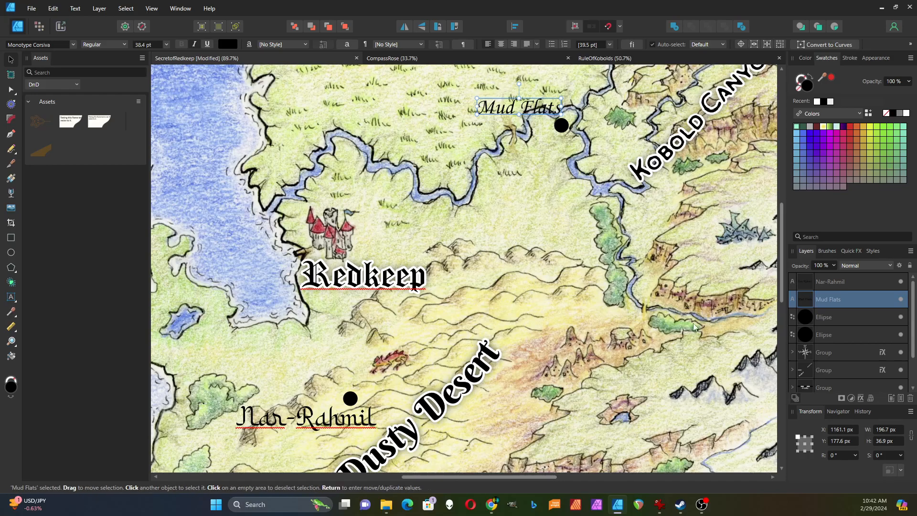
# Group the Nar-Rahmil and Mud Flats labels together with their two black town dots.
pyautogui.click(840, 280)
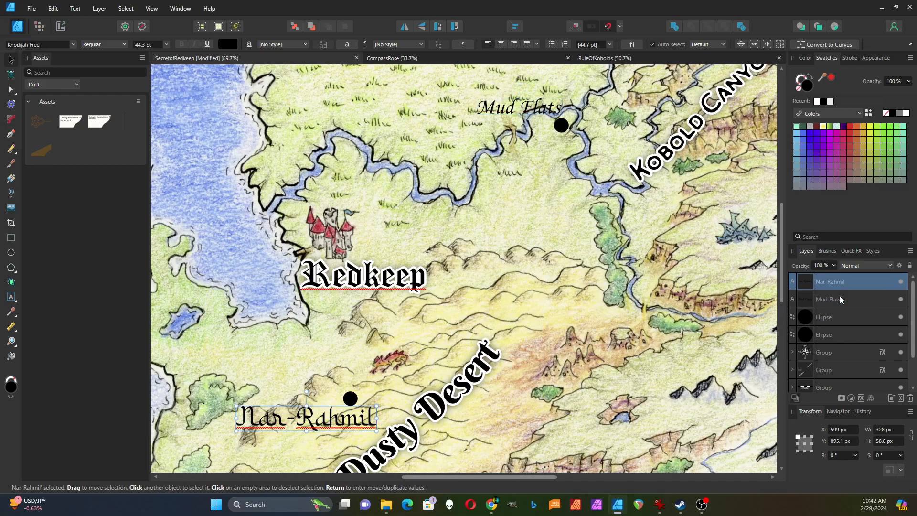
pyautogui.keyDown('ctrl'); pyautogui.click(840, 298); pyautogui.keyUp('ctrl')
pyautogui.keyDown('ctrl'); pyautogui.click(839, 316); pyautogui.keyUp('ctrl')
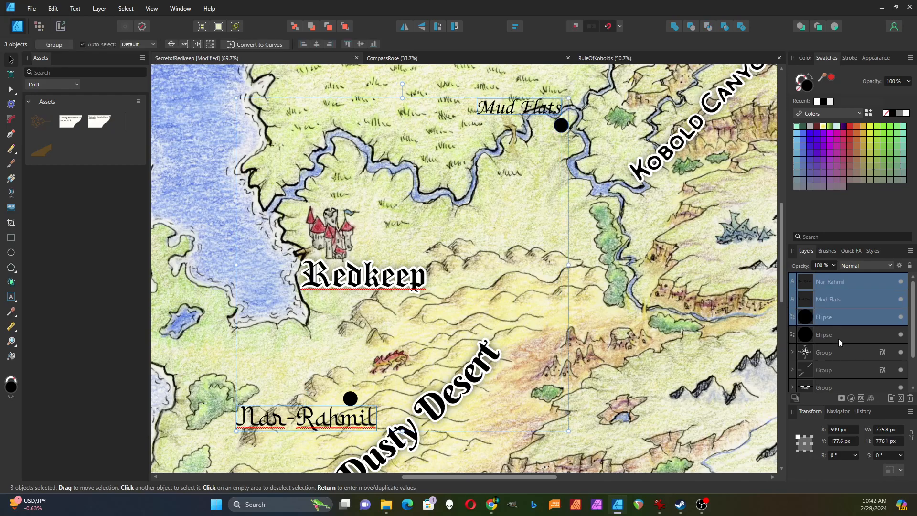
pyautogui.keyDown('ctrl'); pyautogui.click(831, 333); pyautogui.keyUp('ctrl')
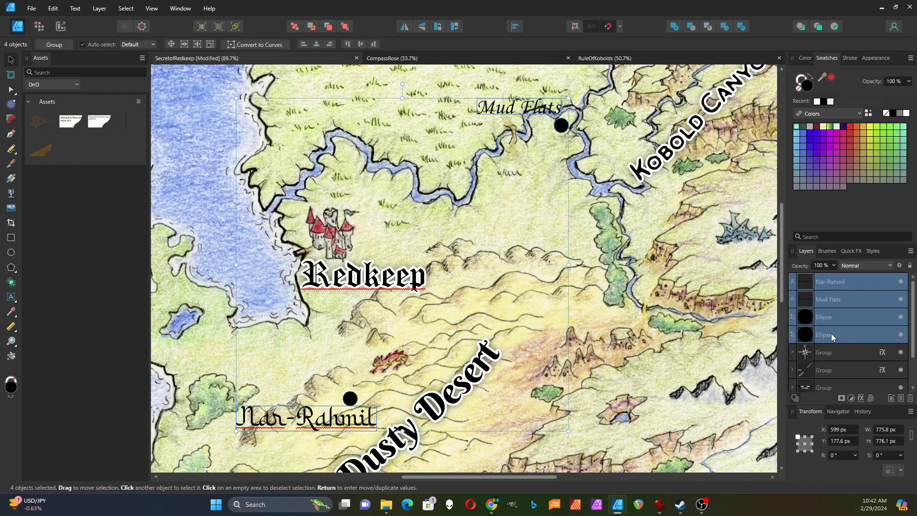
pyautogui.click(59, 46)
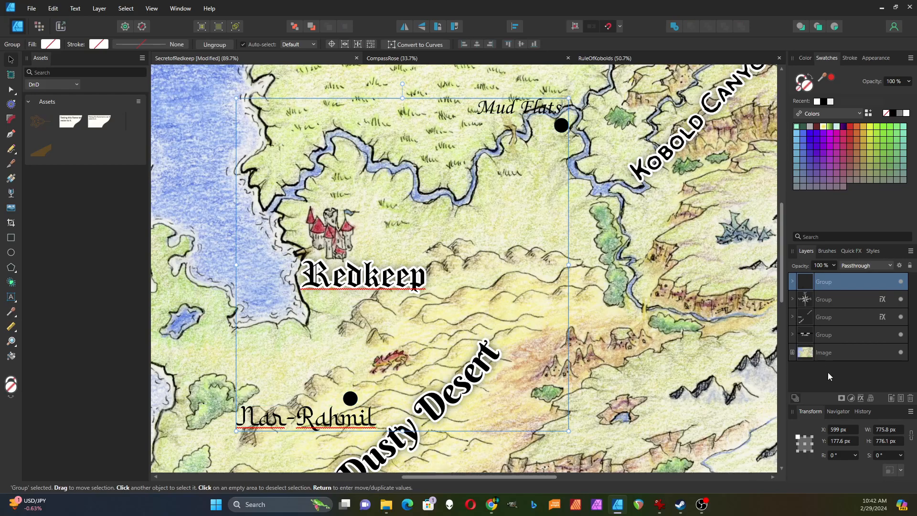
# Give the town group a white Outline layer effect with a 2.8 px radius and enable Scale with Object.
pyautogui.click(861, 397)
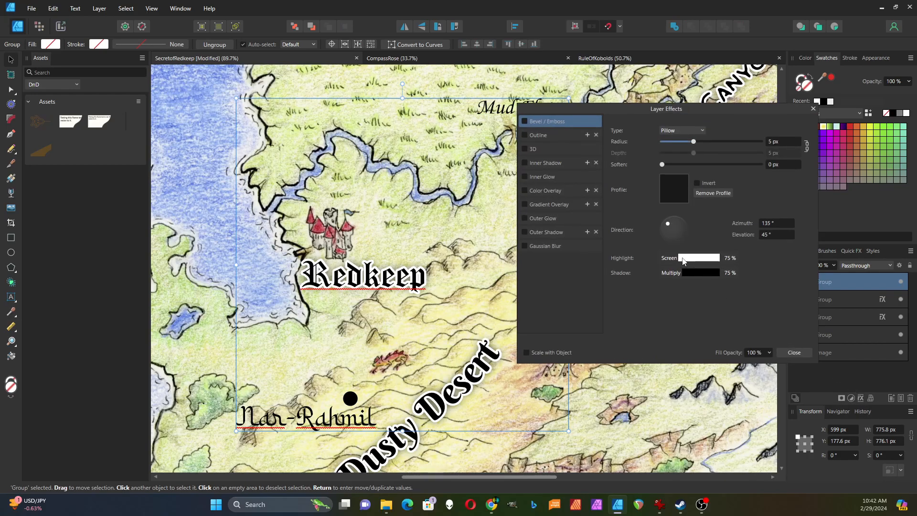
pyautogui.click(540, 135)
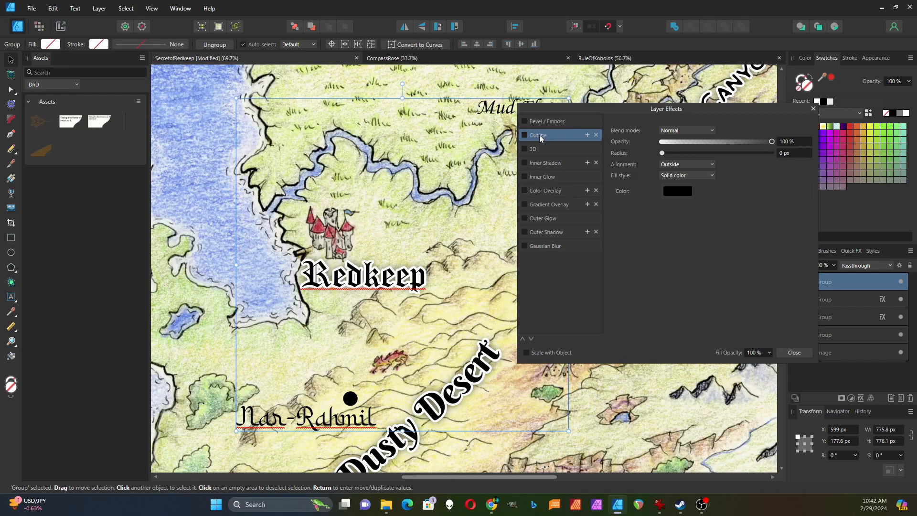
pyautogui.click(680, 191)
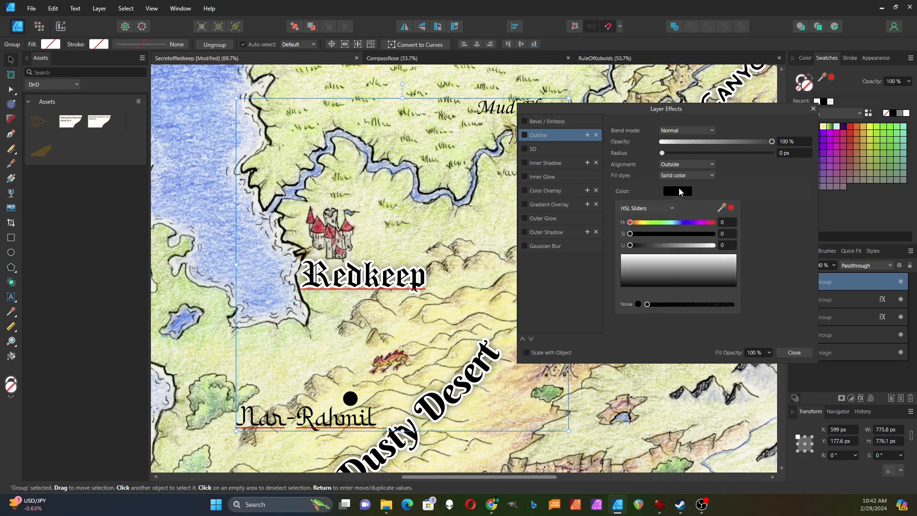
pyautogui.moveTo(630, 246); pyautogui.dragTo(728, 243)
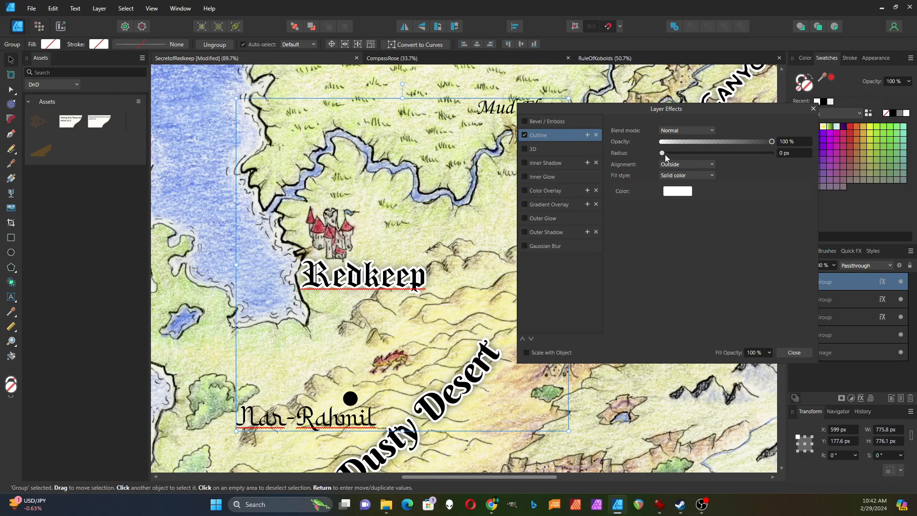
pyautogui.moveTo(665, 154); pyautogui.dragTo(693, 154)
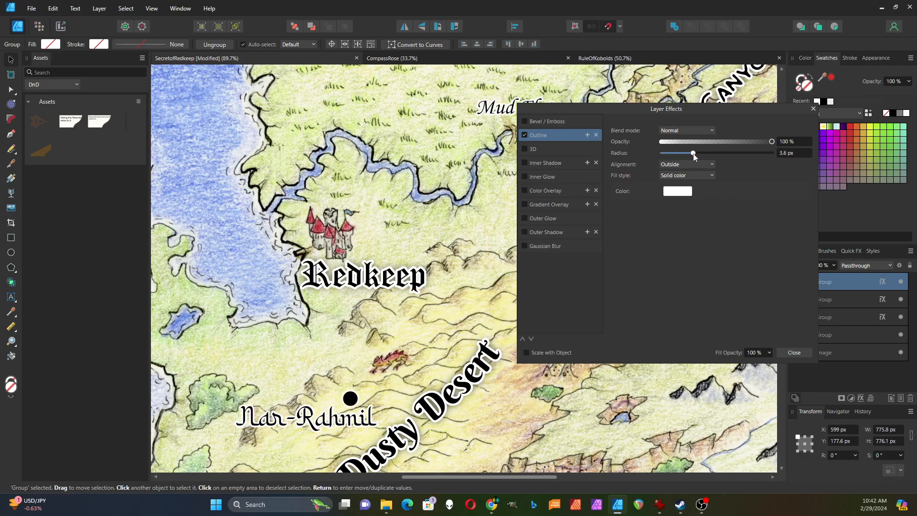
pyautogui.click(526, 352)
pyautogui.moveTo(694, 154); pyautogui.dragTo(691, 152)
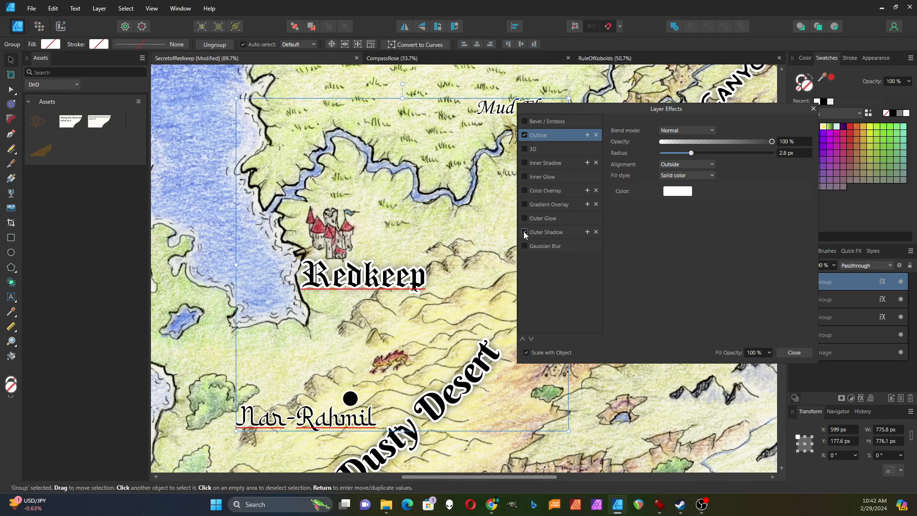
# Add an Outer Shadow to the town group with 11.2 px radius, 4 px offset and 53% intensity, and deselect the group.
pyautogui.click(566, 232)
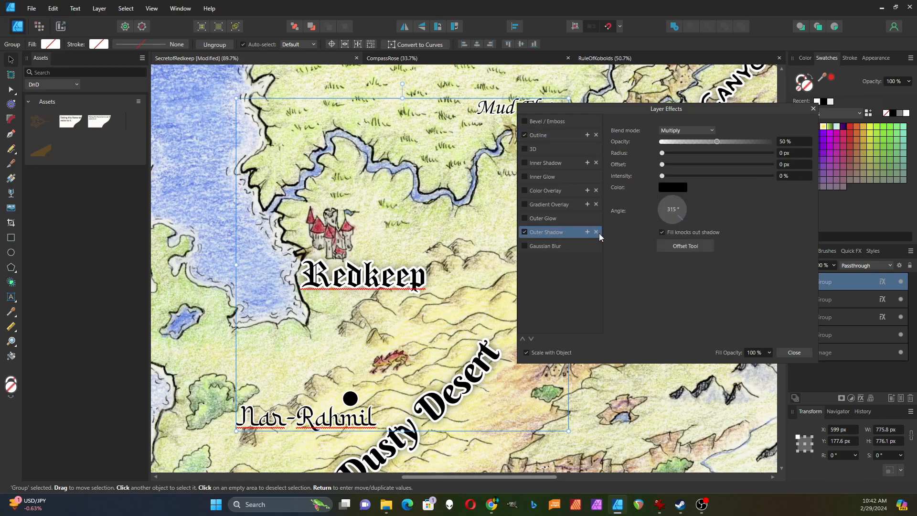
pyautogui.moveTo(662, 152)
pyautogui.mouseDown()
pyautogui.moveTo(759, 158)
pyautogui.moveTo(749, 157)
pyautogui.mouseUp()
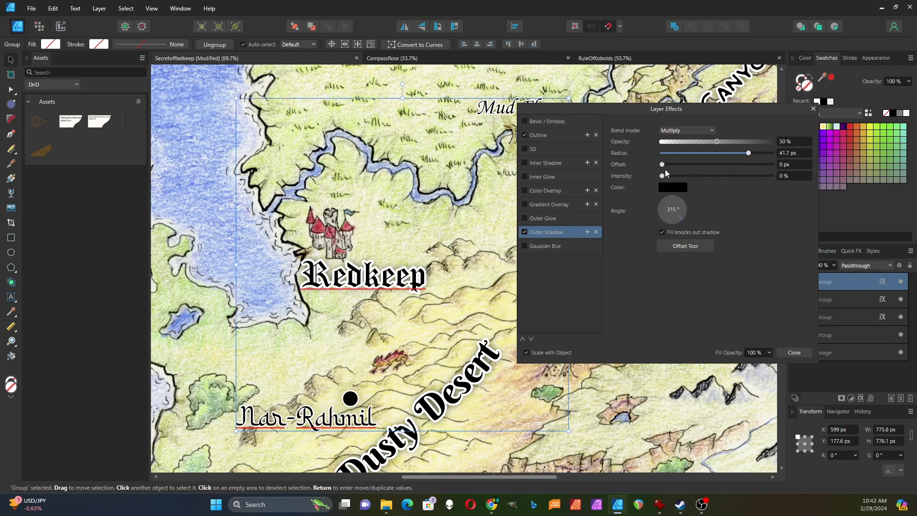
pyautogui.moveTo(662, 176); pyautogui.dragTo(714, 154)
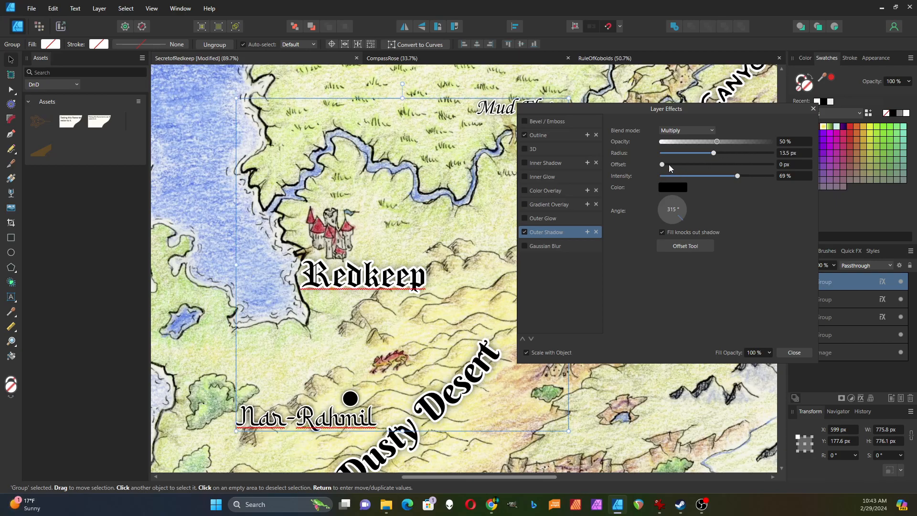
pyautogui.moveTo(662, 164); pyautogui.dragTo(708, 155)
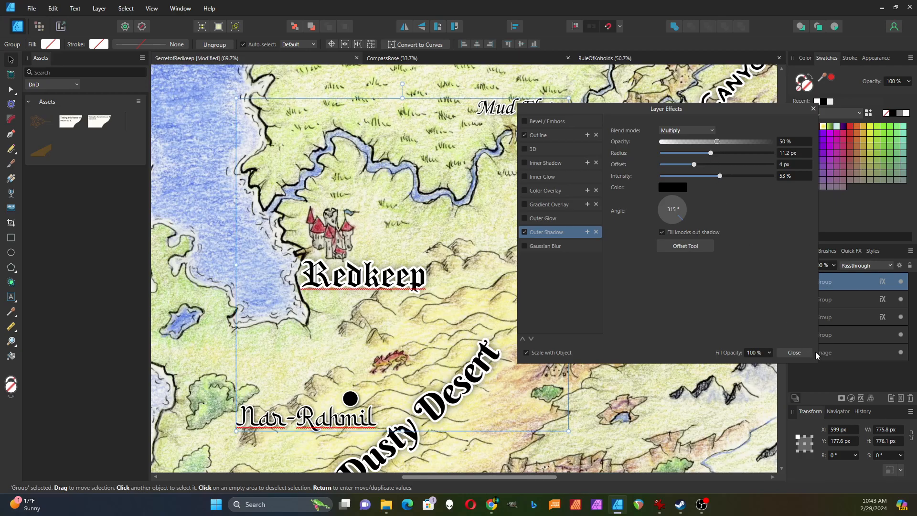
pyautogui.click(797, 353)
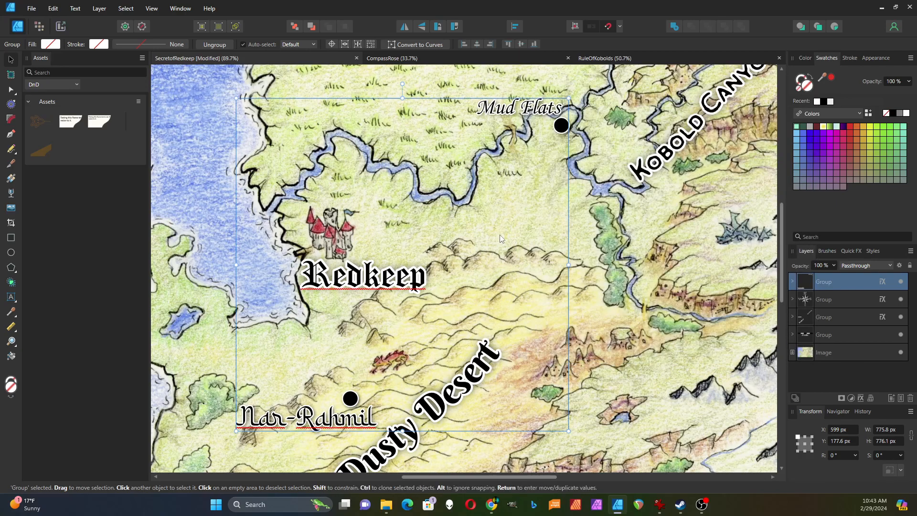
pyautogui.scroll(-5, 491, 234)
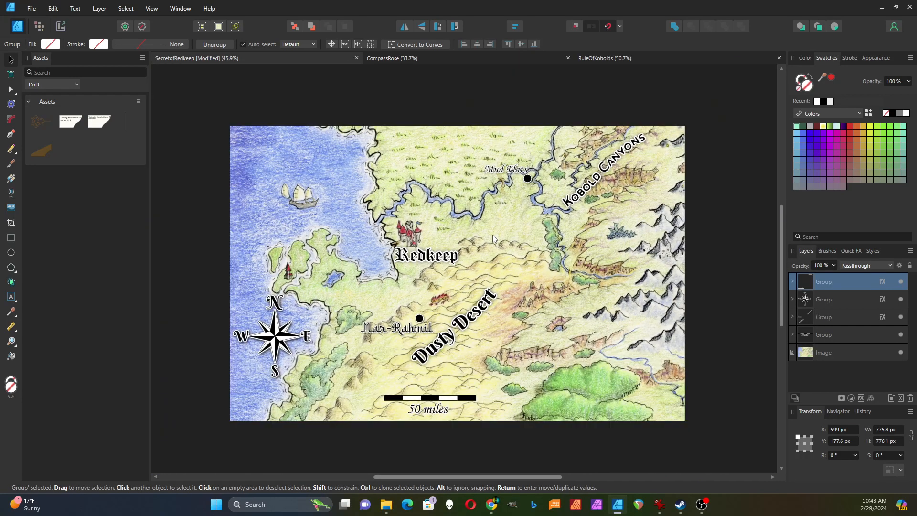
pyautogui.click(219, 120)
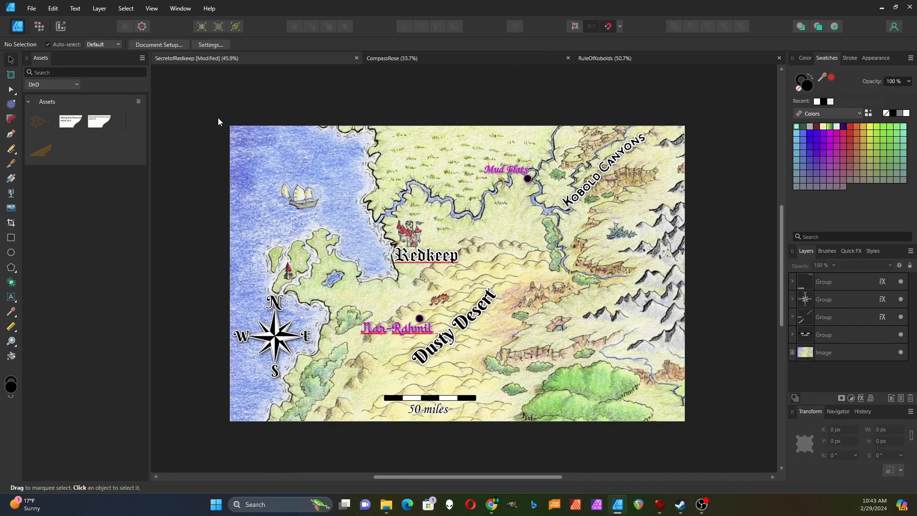